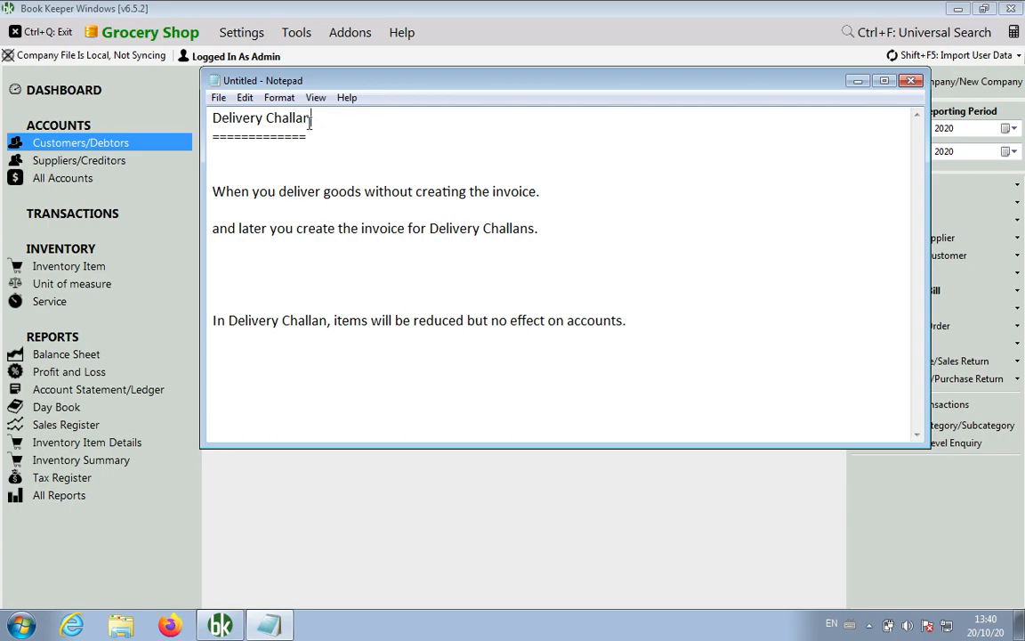
Add blank lines under the Delivery Challan heading and check the Help menu for the beta download.
left_click(266, 179)
key("Return")
key("Return")
key("Return")
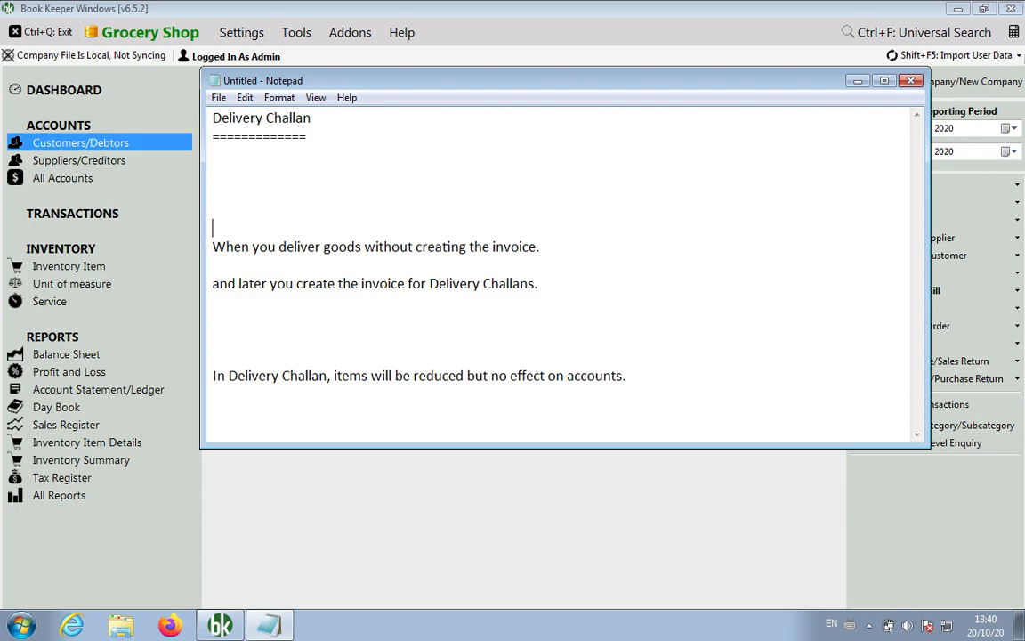
left_click(401, 35)
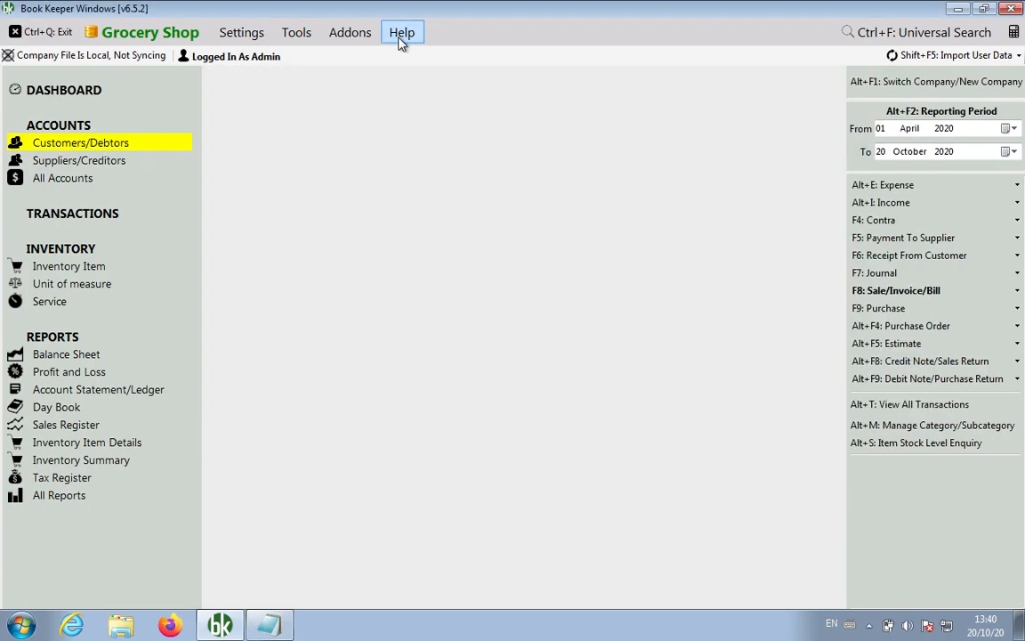
left_click(354, 575)
left_click(276, 628)
Add the note 'Download by going to Help > Download Beta Software Program' followed by 'Version: 6.5.2'.
left_click(280, 173)
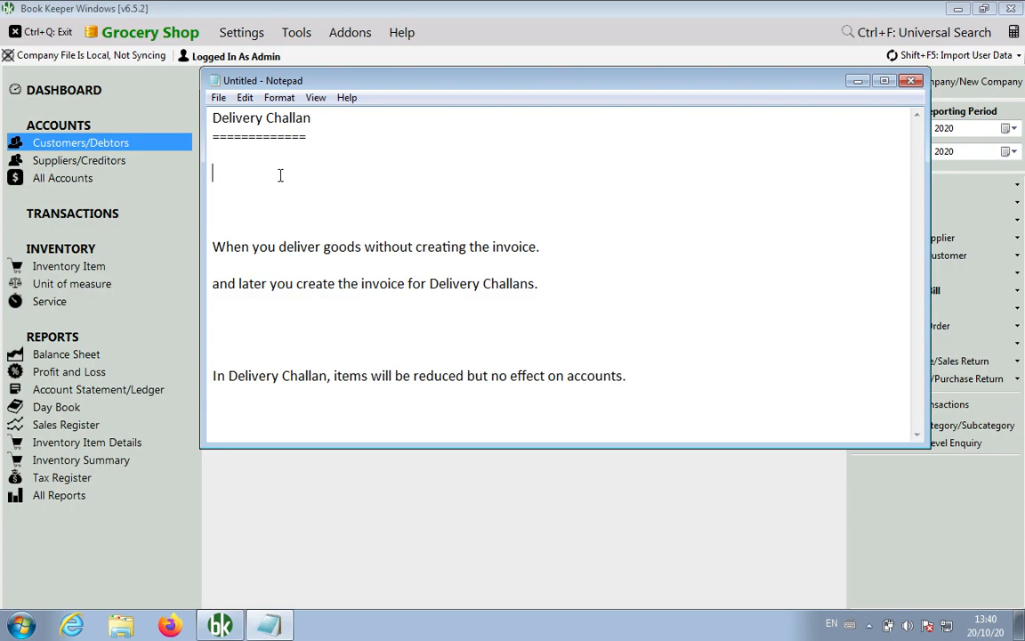
key("Return")
type("Download ")
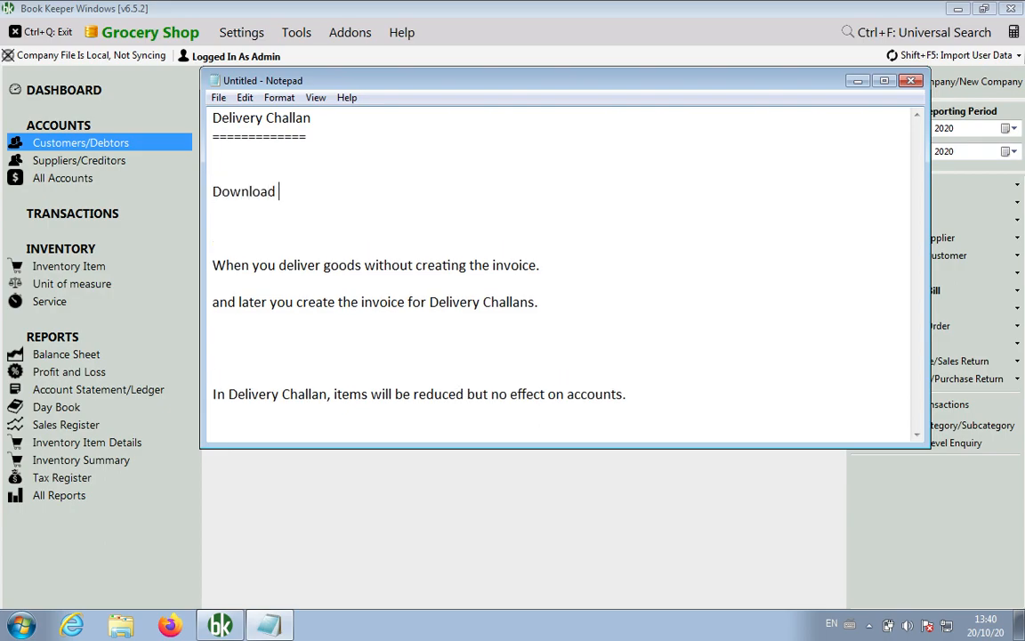
type("by goin to")
key("BackSpace")
key("BackSpace")
key("BackSpace")
type("g to Help ")
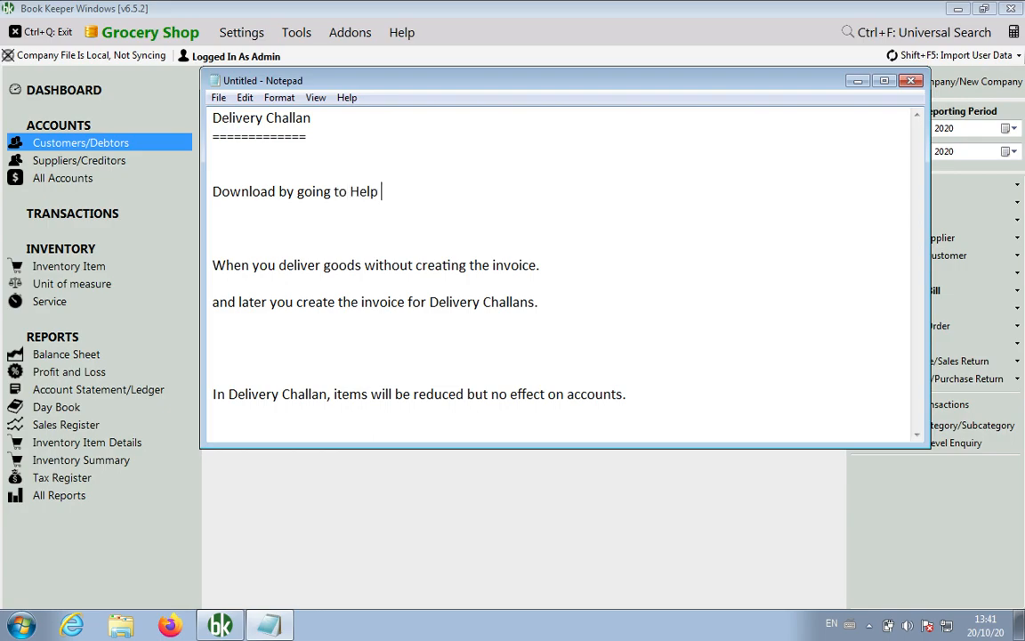
type("> Download Beta ")
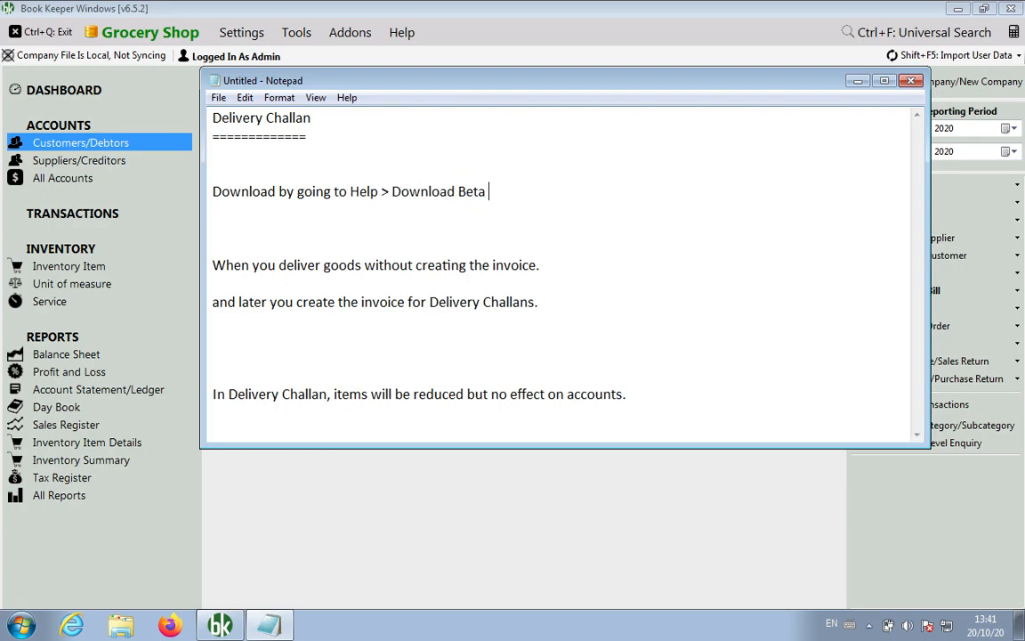
type("Software Program")
key("Return")
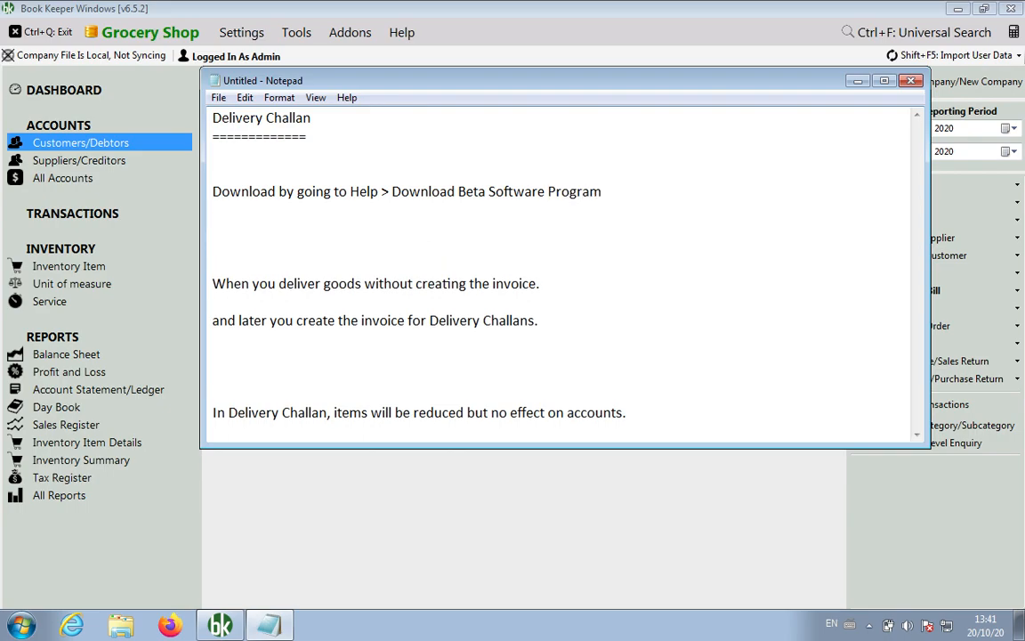
type("Version: 6.5.2")
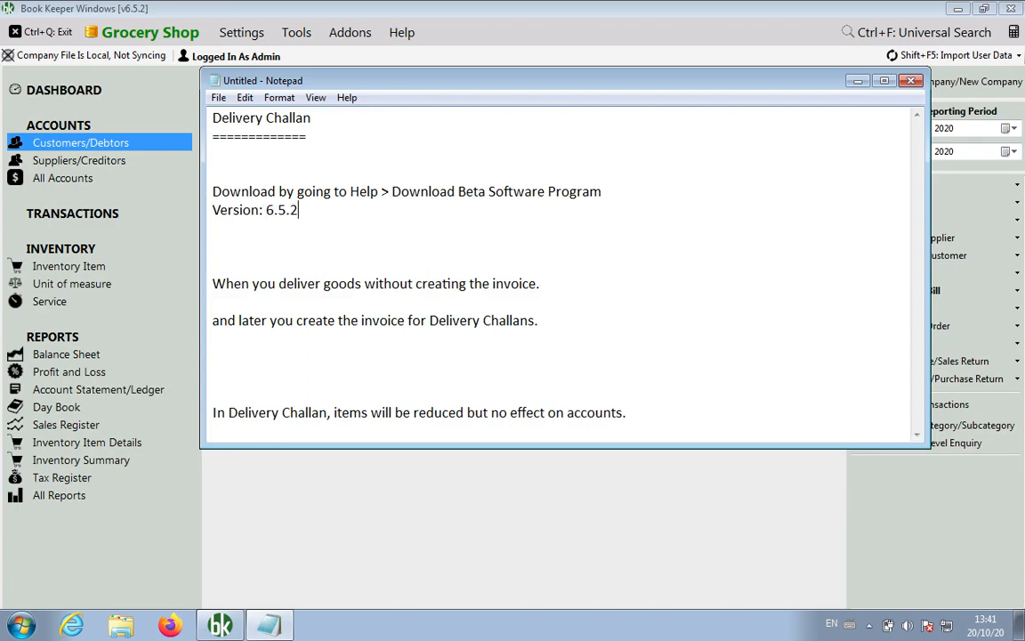
key("Return")
key("Return")
key("Return")
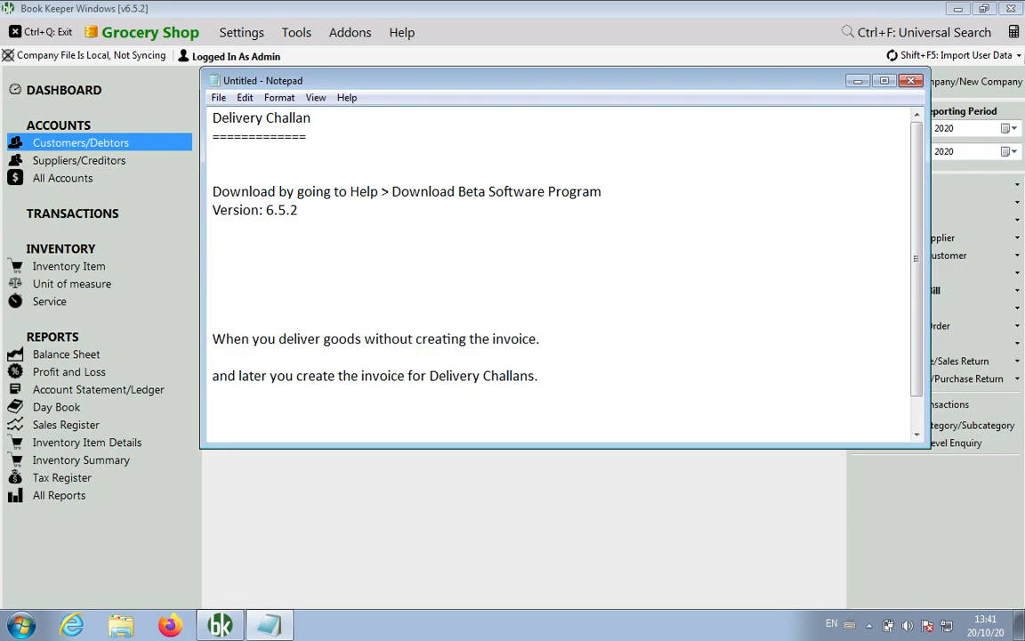
Type the heading 'What is DC ?' underlined with a row of '='.
type("What is DC ?")
key("Return")
type("==========")
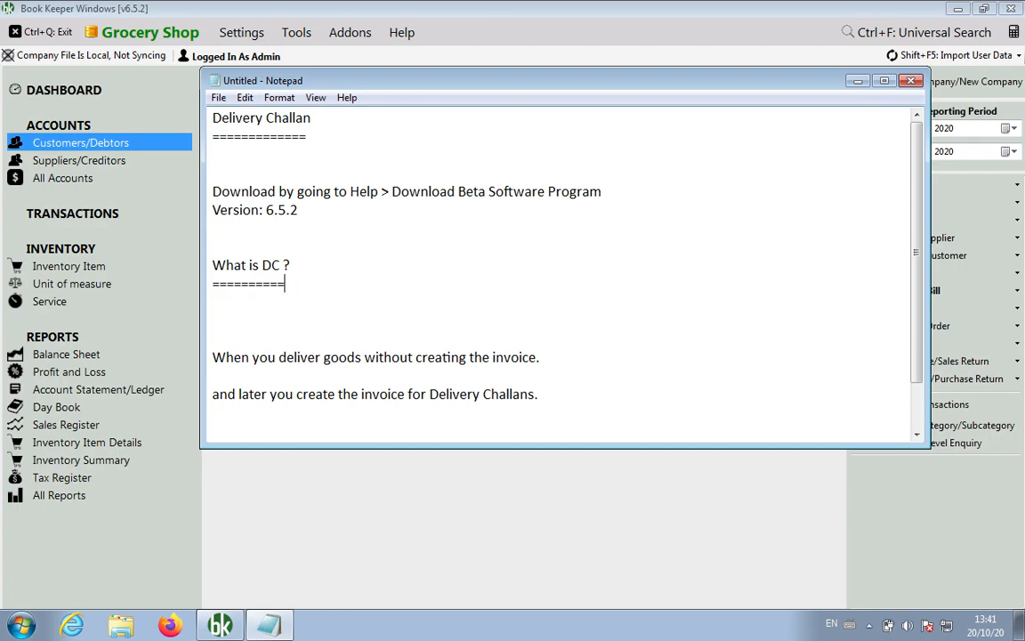
Join the 'When you deliver goods' and 'and later you create' sentences by removing the blank line between them.
key("Down")
key("Down")
key("Down")
key("Down")
key("Down")
key("Up")
key("shift+End")
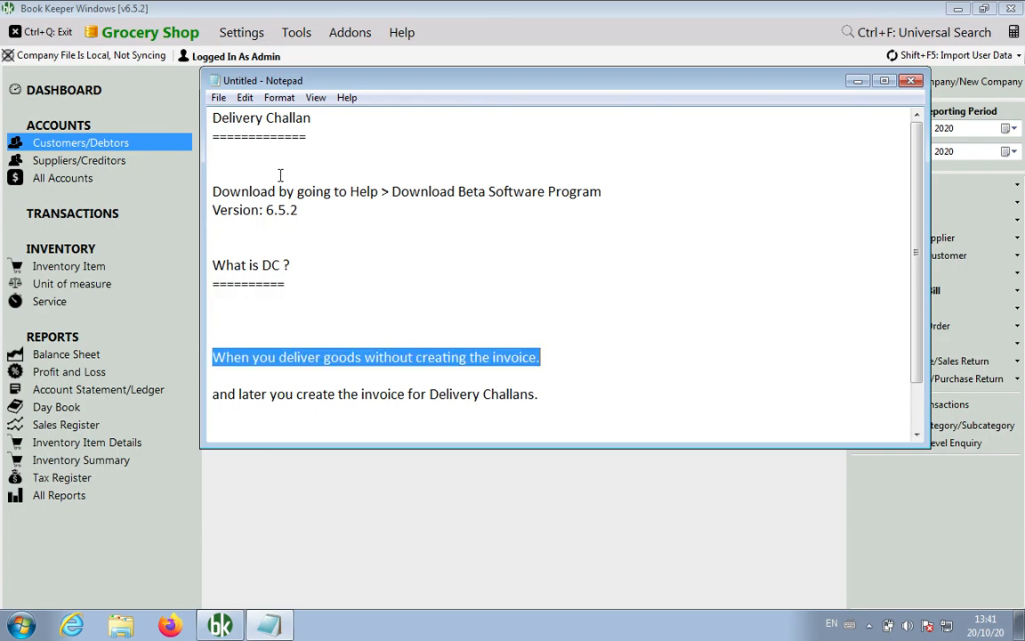
key("Down")
key("Down")
key("Right")
key("shift+Down")
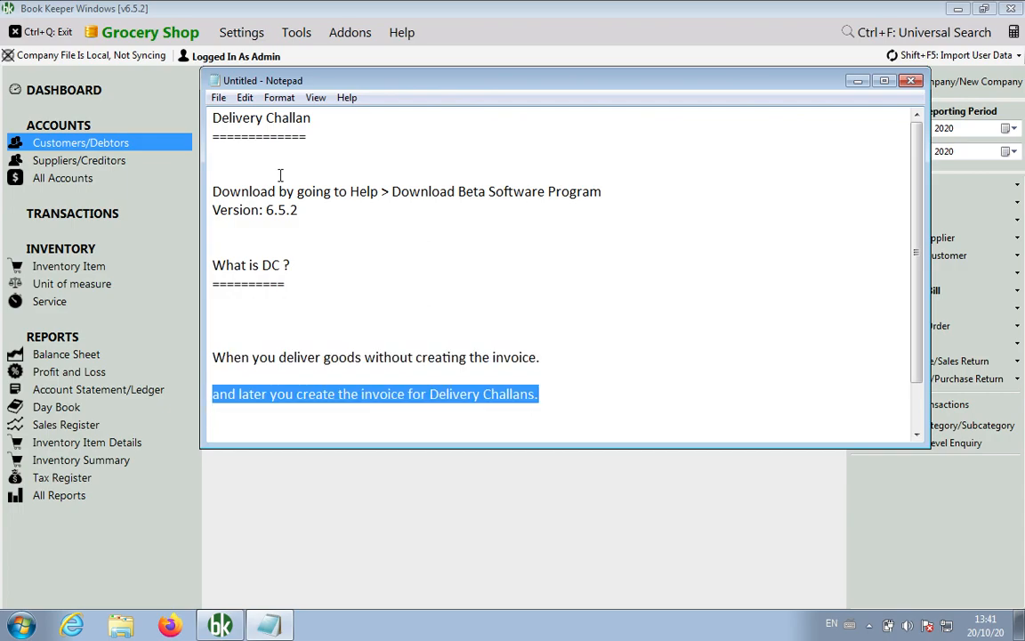
key("Left")
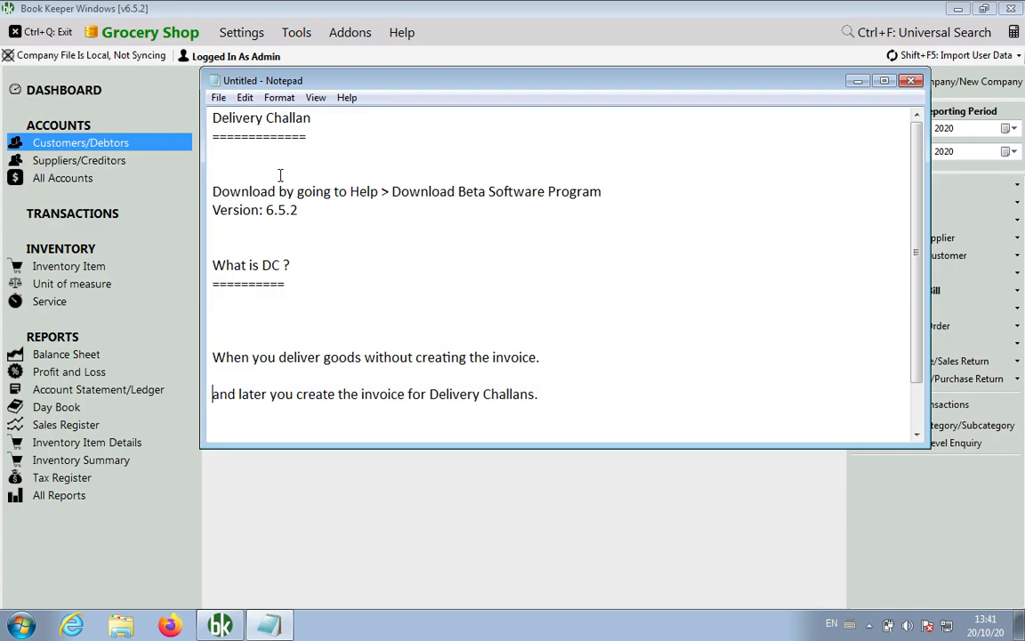
key("Left")
key("BackSpace")
key("Down")
Delete the extra blank lines above the no-effect-on-accounts sentence and start new lines below it.
key("Up")
key("Up")
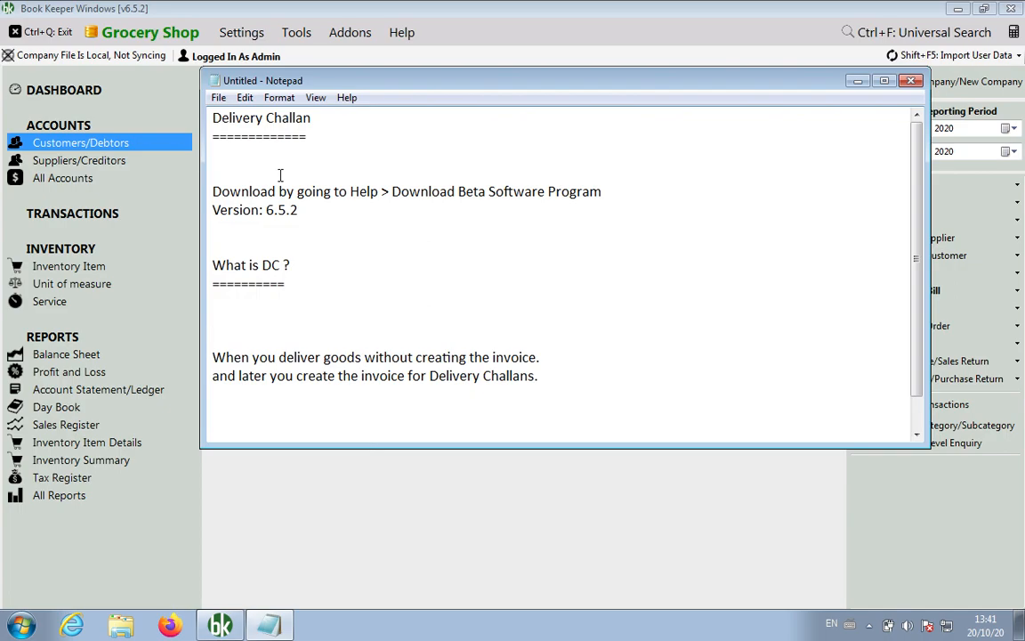
key("BackSpace")
key("BackSpace")
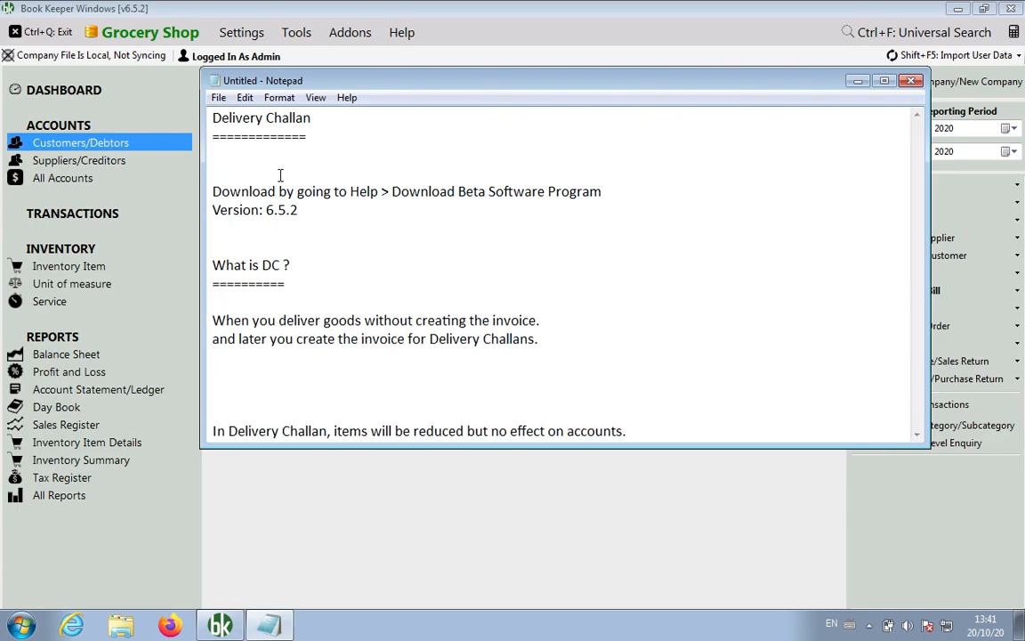
key("BackSpace")
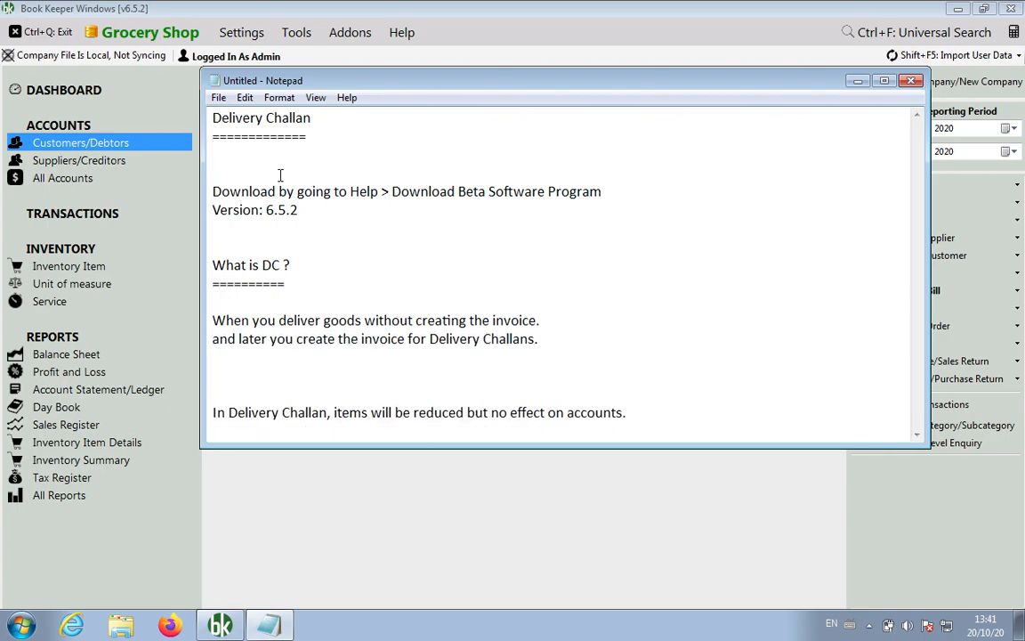
key("BackSpace")
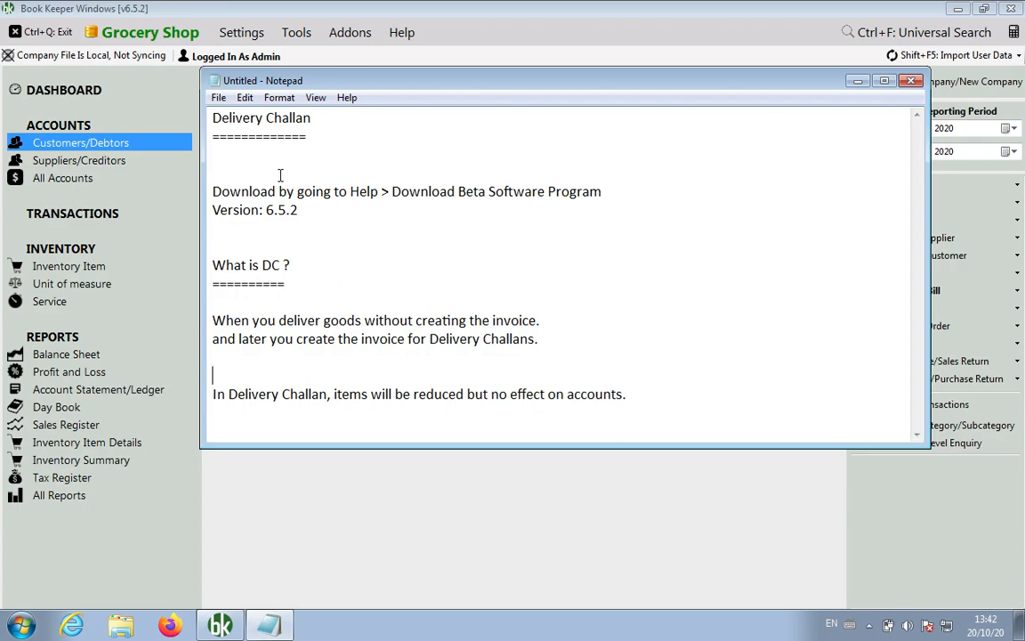
left_click_drag(643, 398, 194, 395)
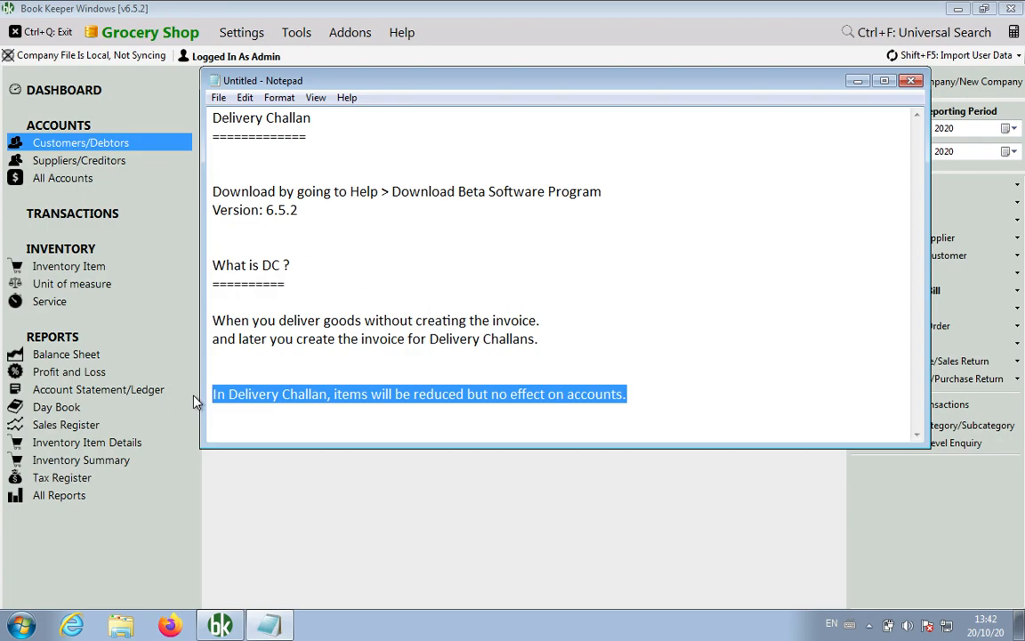
left_click(683, 385)
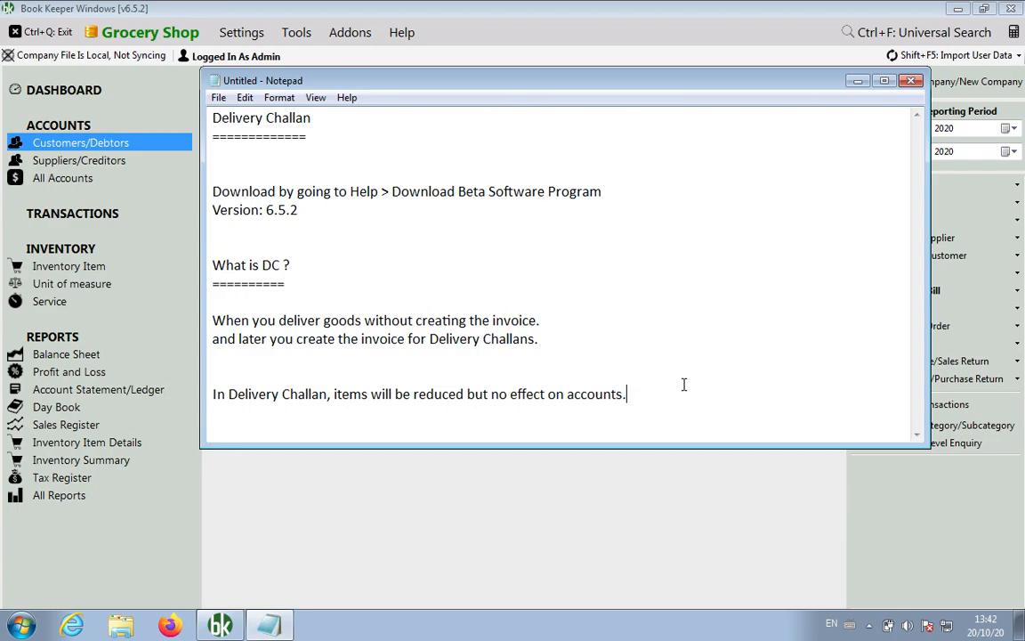
key("Return")
key("Return")
key("Return")
Write a 'DC vs Estimate' list: items reduced in DC but not Estimate/Quotation/Sales Order; no effect on accounts.
type("D")
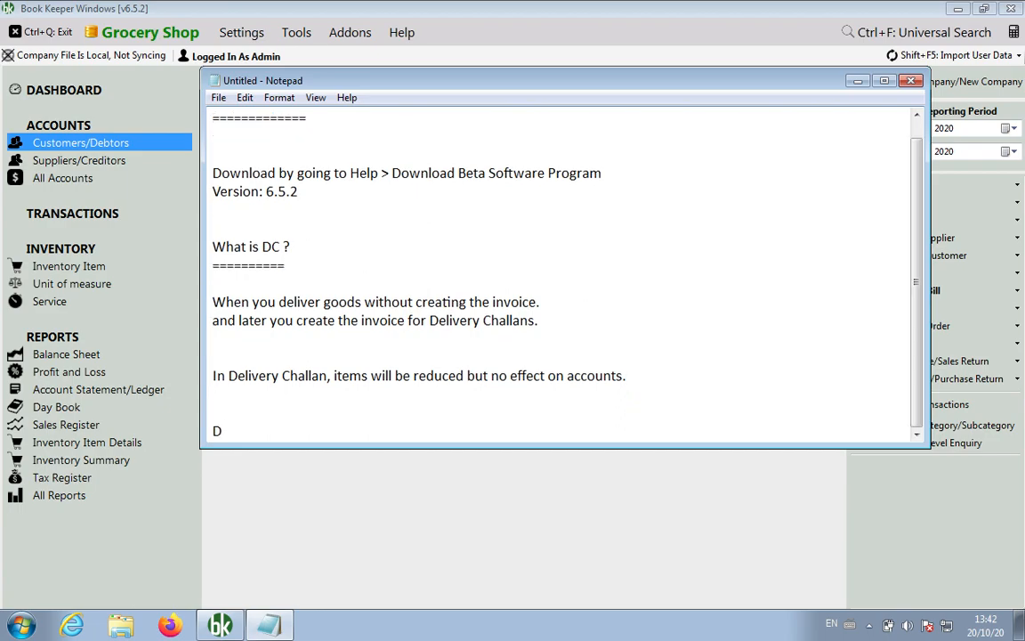
type("C vs Estimate")
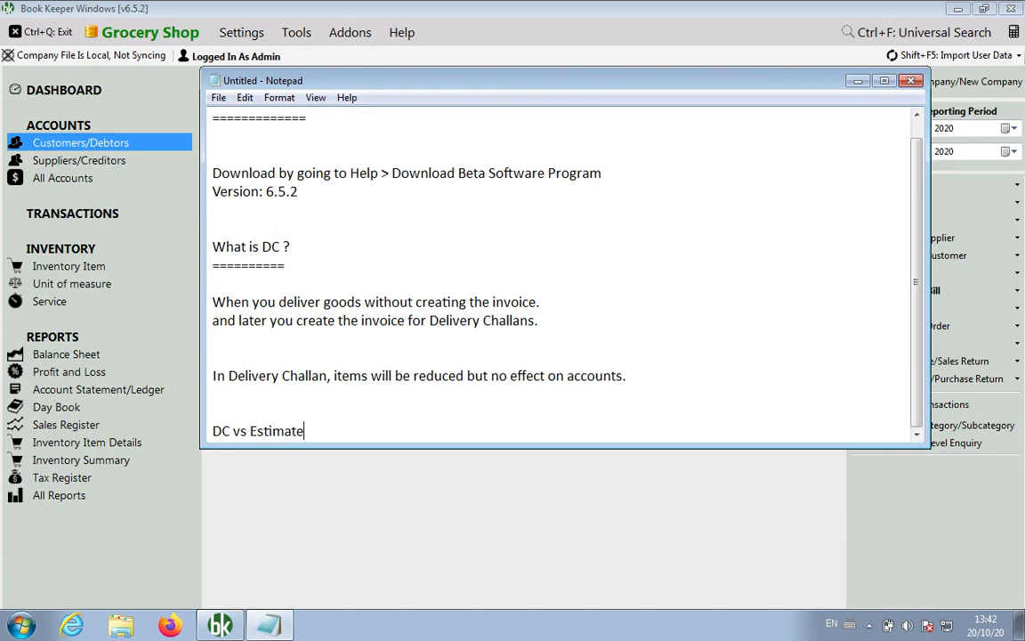
key("Return")
key("Return")
key("Return")
left_click(682, 388)
type("1. Items w")
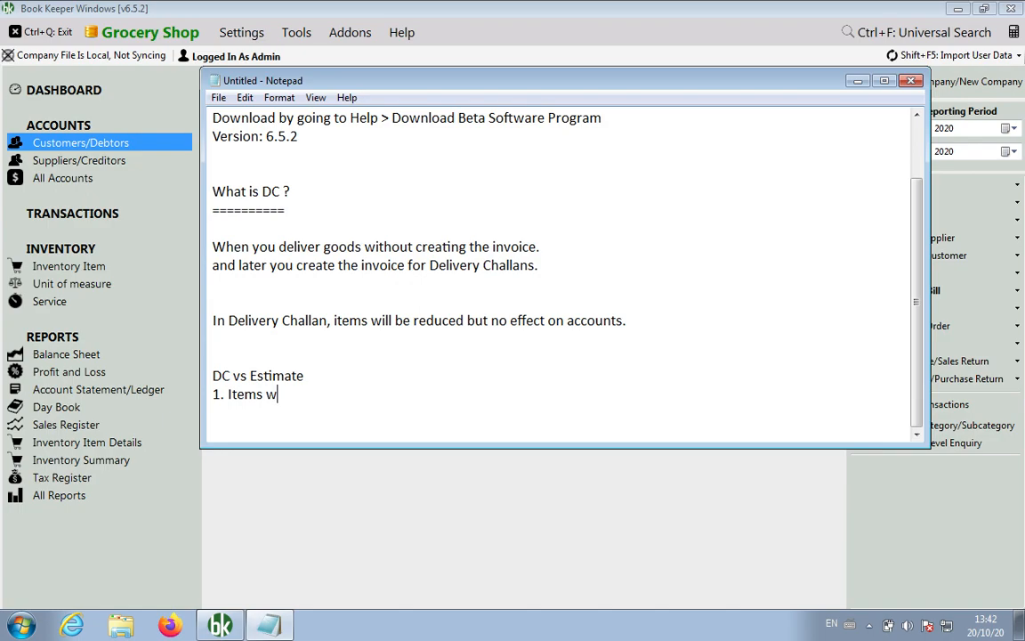
type("ill be reduced in DC b")
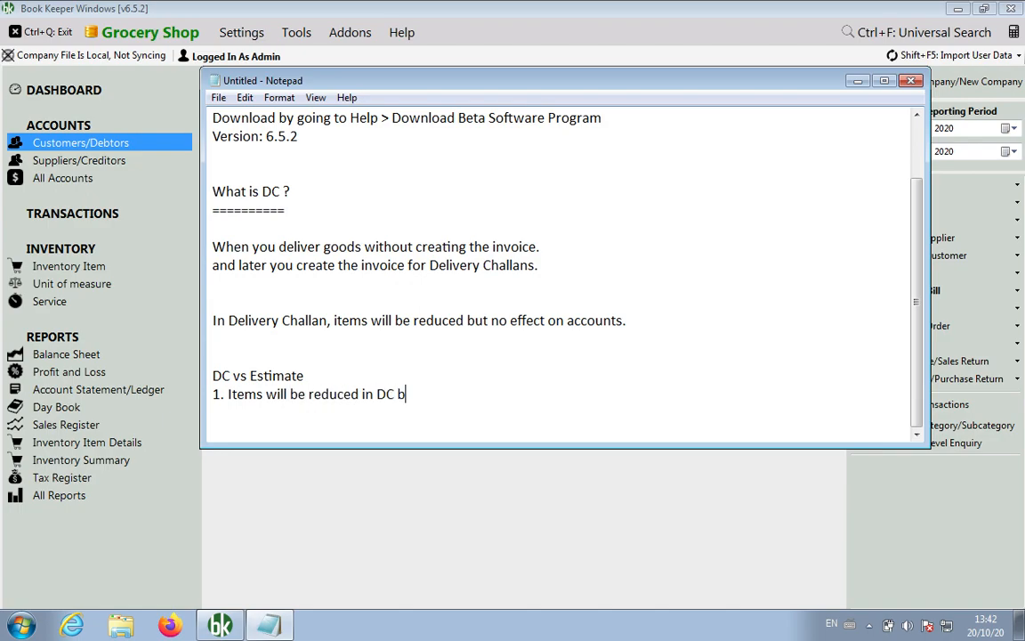
type("ut not in Estimate/")
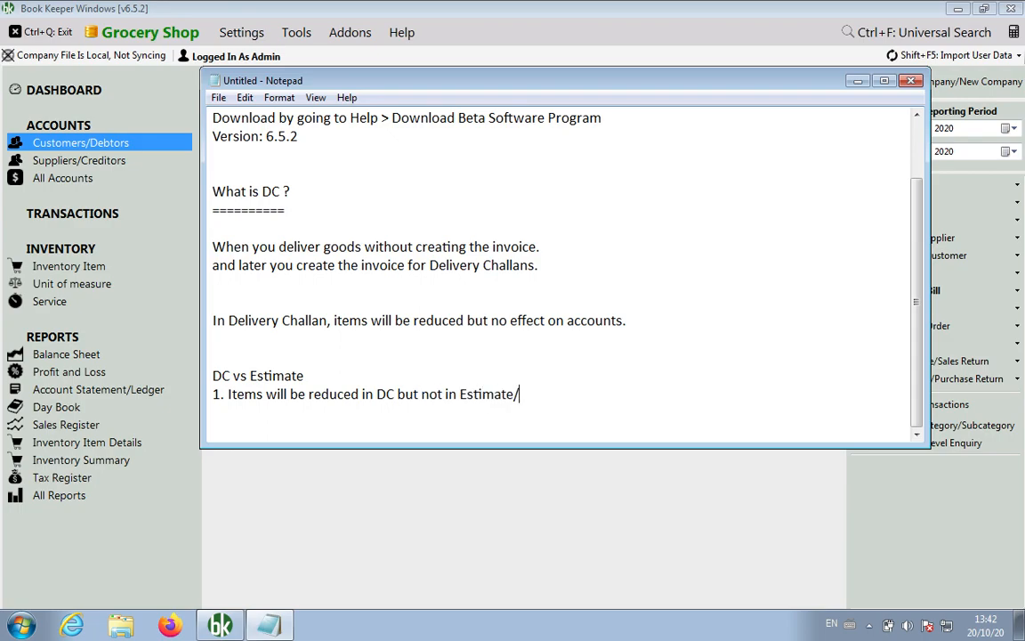
type("Quotation/")
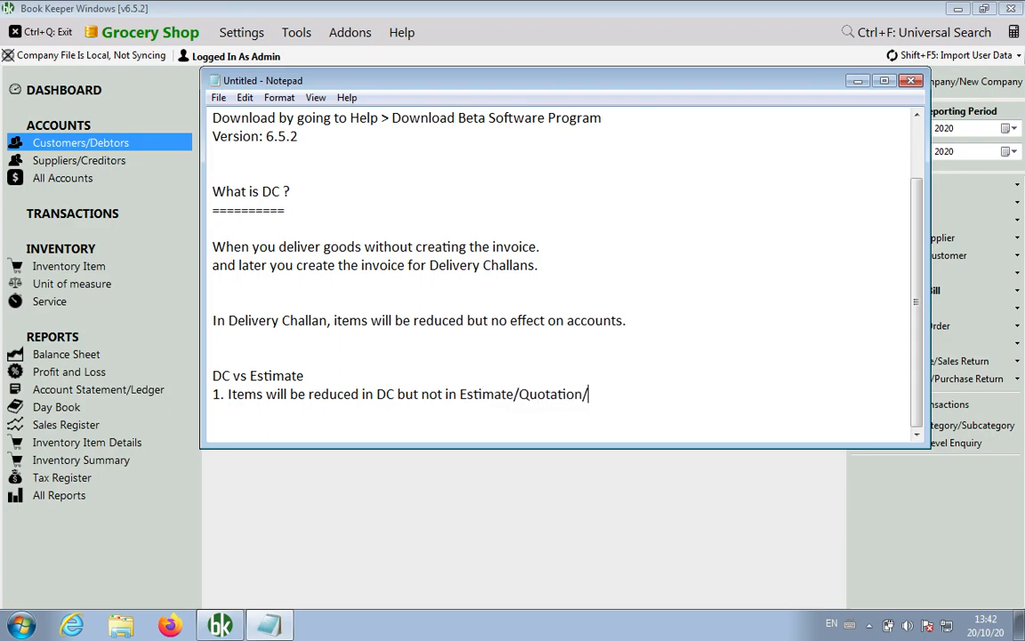
type("Sales Order")
key("Return")
type("2. ")
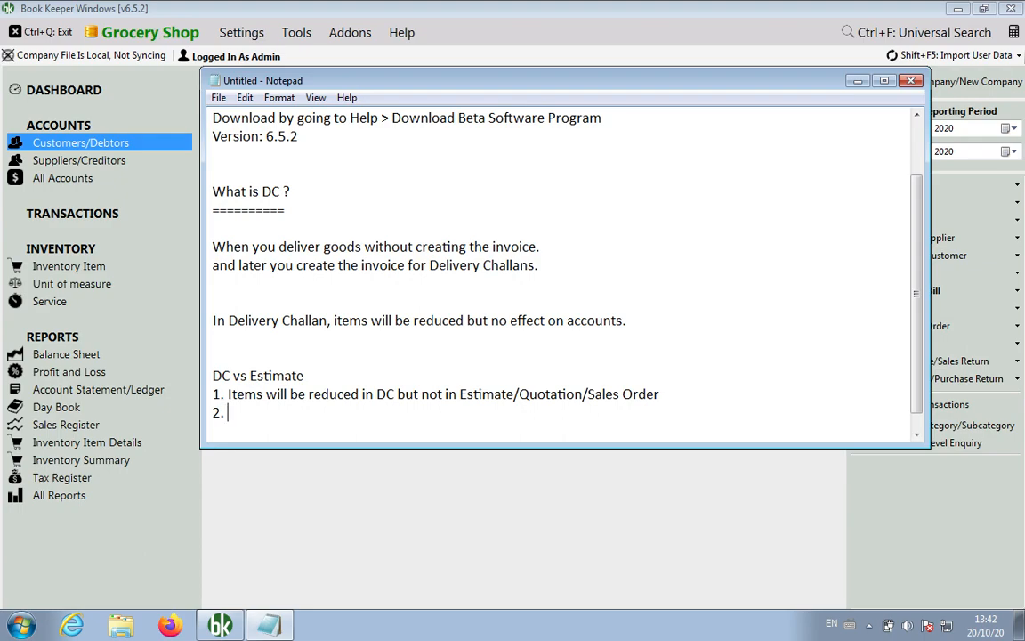
type("There is no effec")
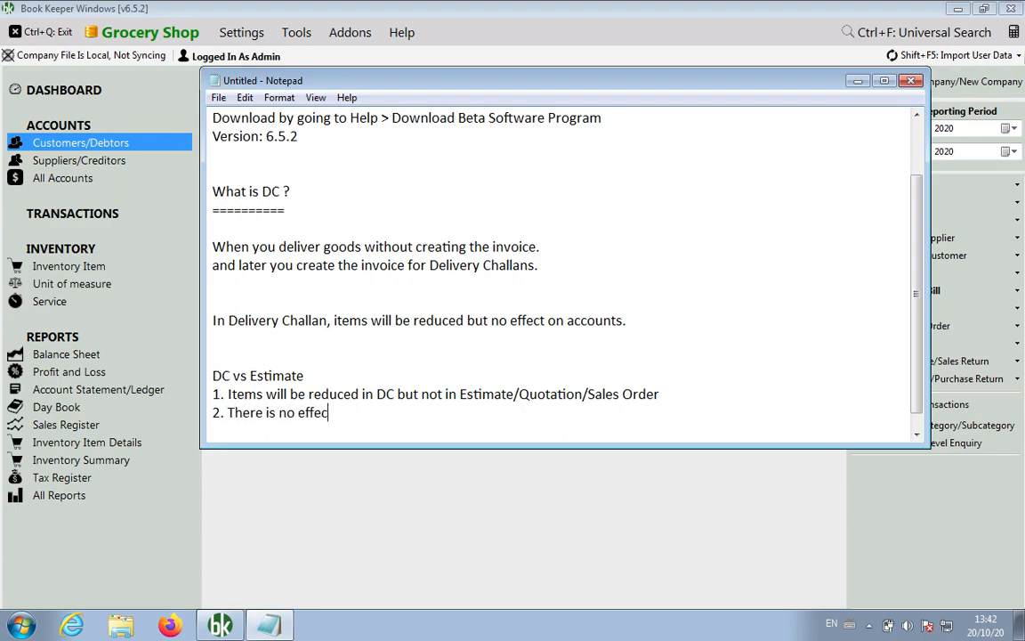
type("t on accounts")
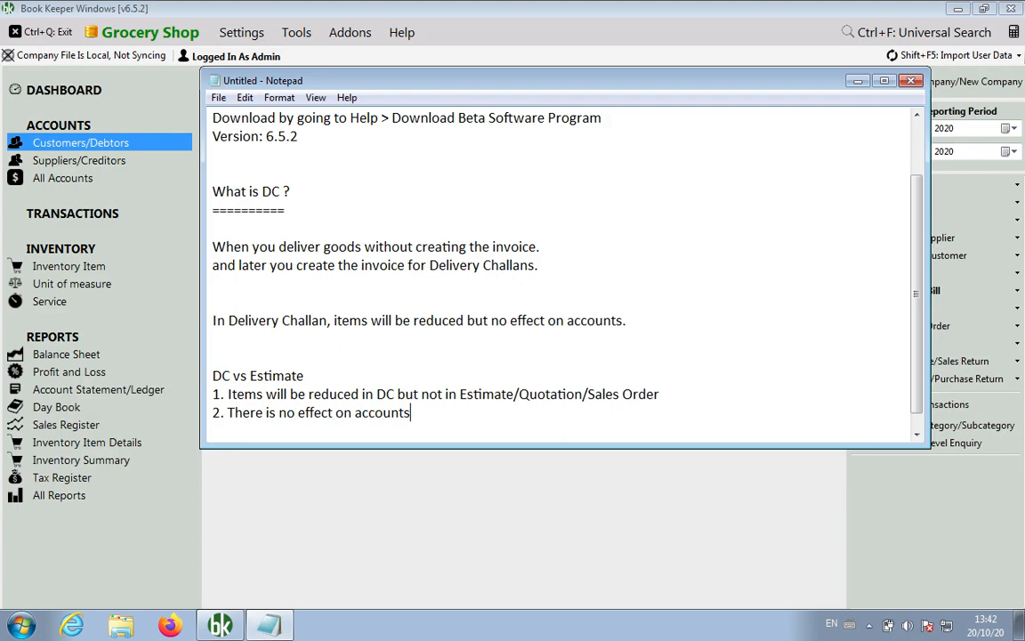
key("Return")
key("Return")
key("Return")
key("Return")
key("Return")
key("Return")
key("Return")
key("Return")
key("Return")
key("Return")
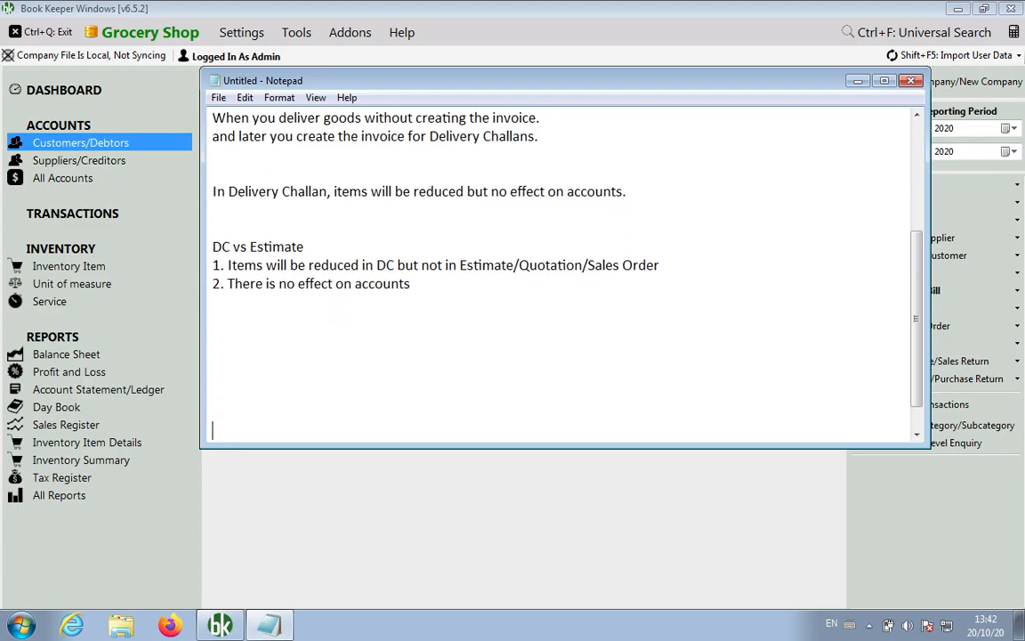
left_click(559, 469)
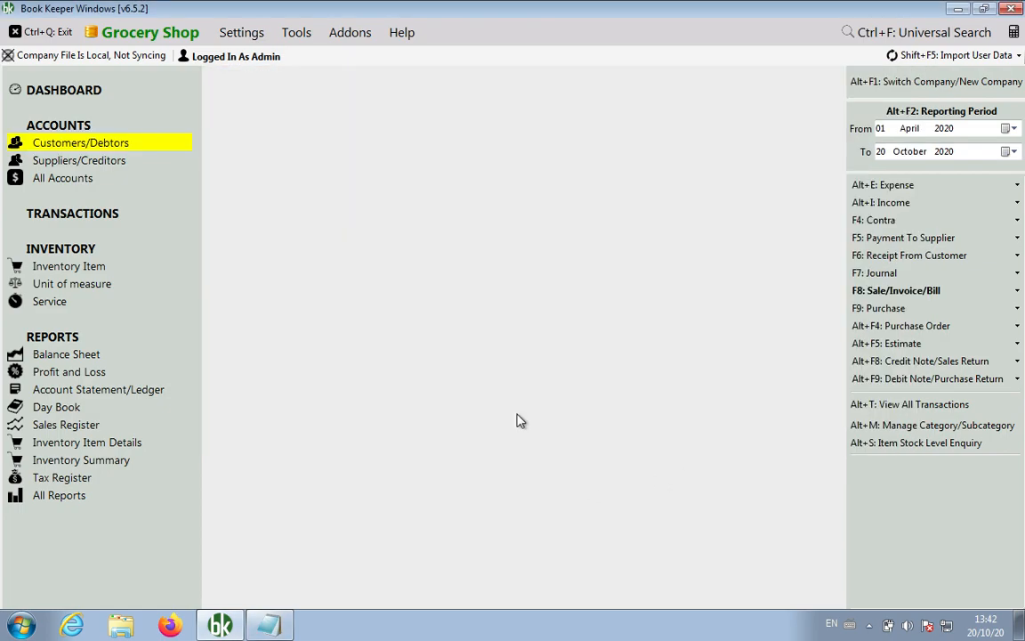
left_click(89, 274)
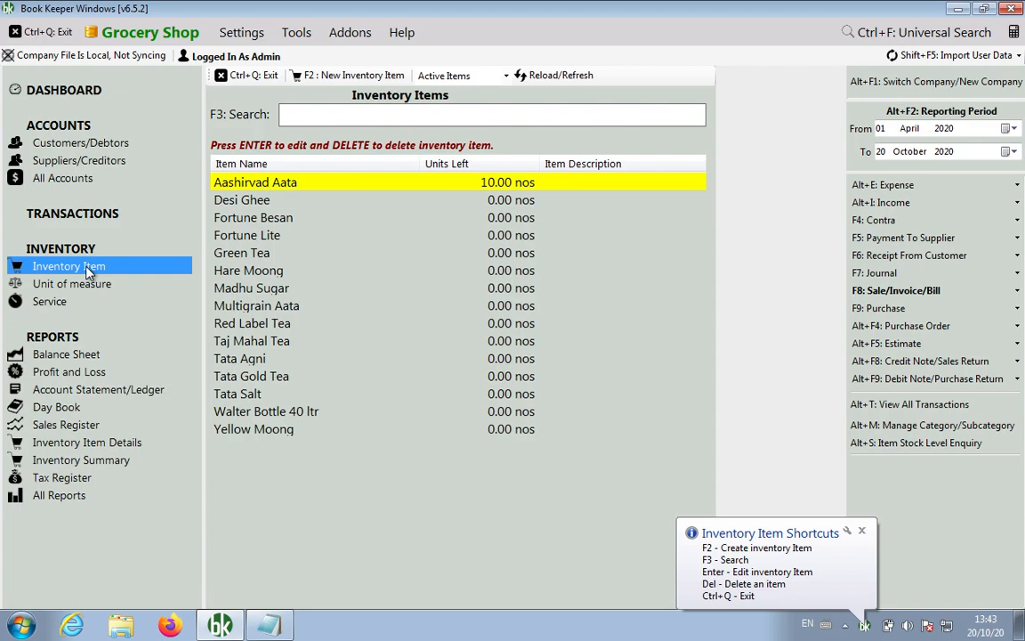
left_click(254, 77)
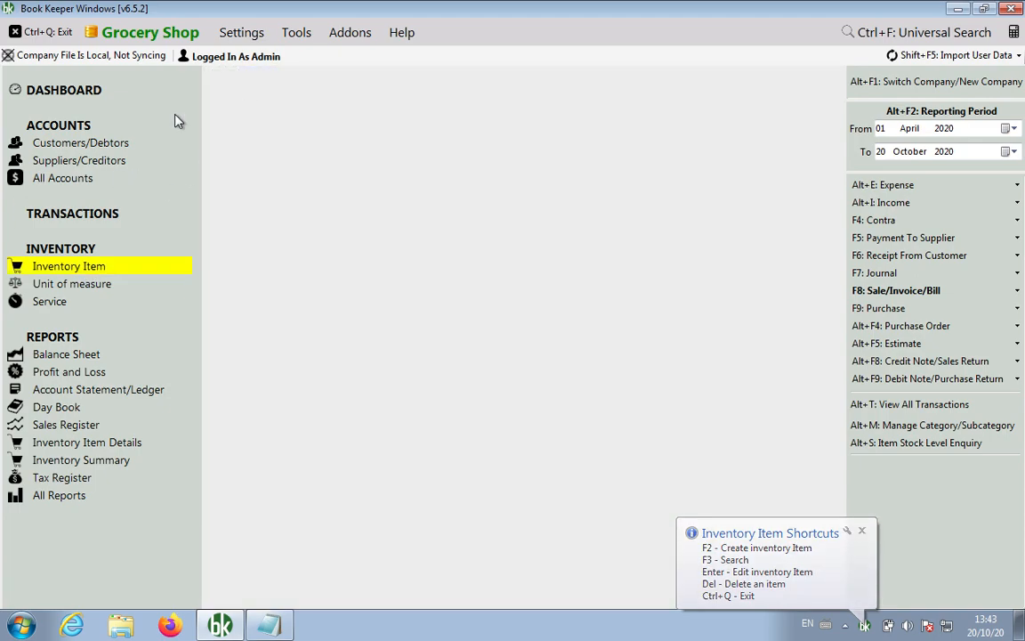
left_click(89, 151)
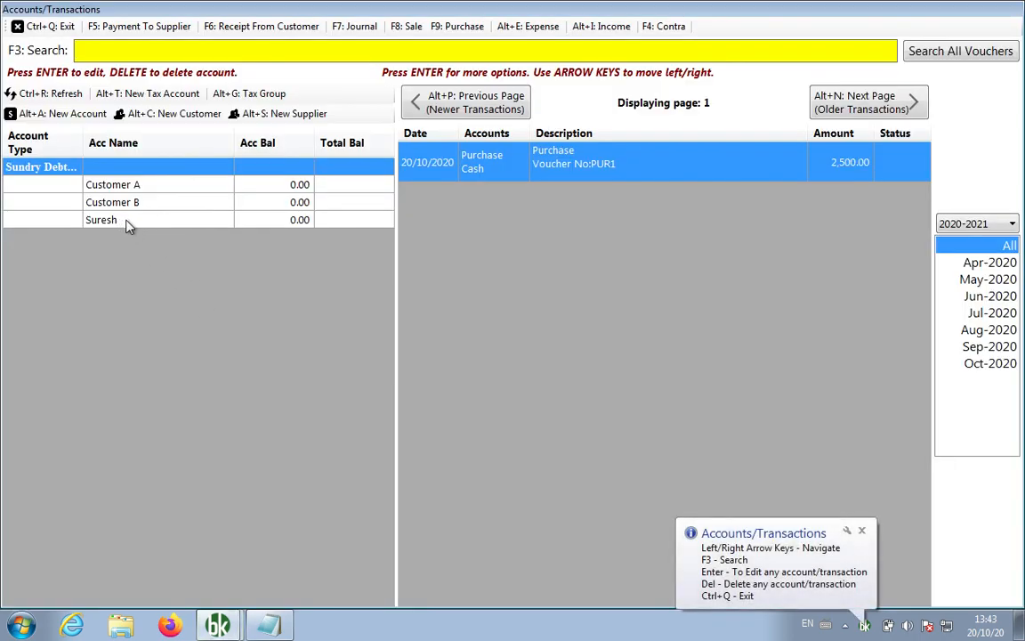
right_click(125, 222)
left_click(76, 355)
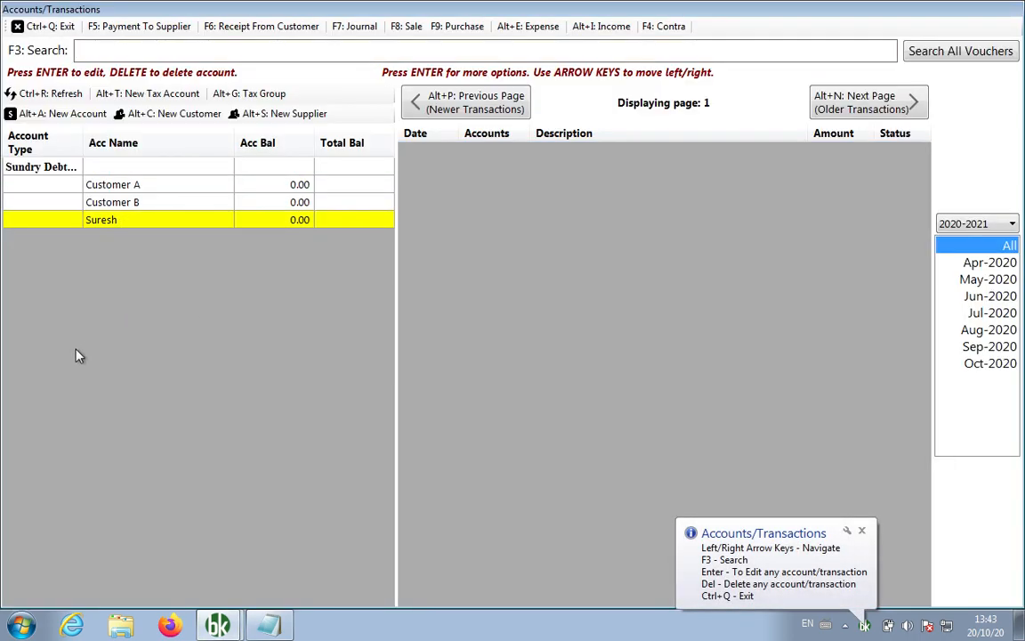
key("ctrl+q")
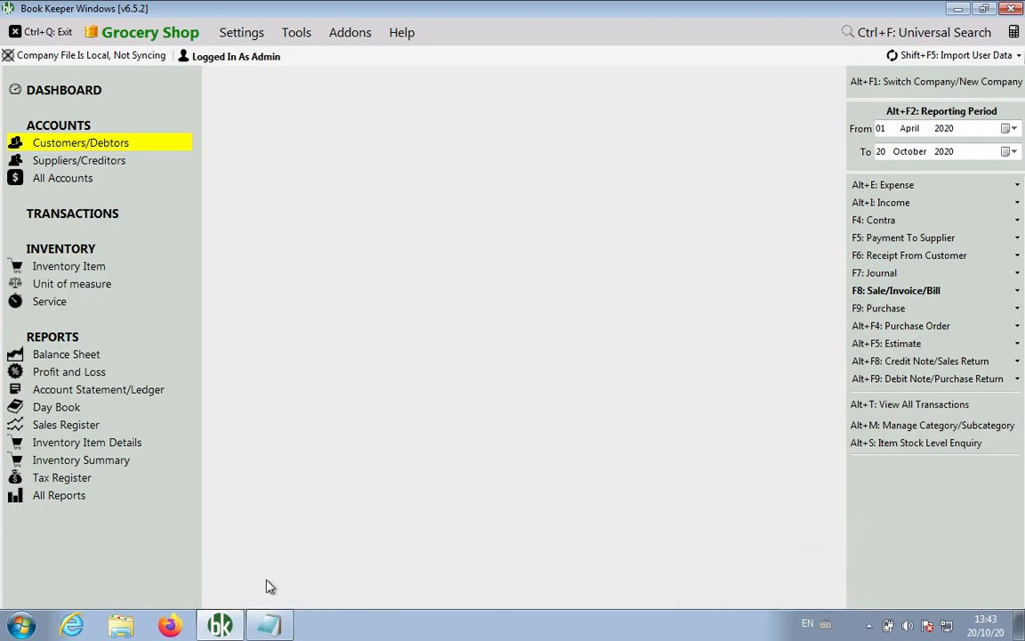
Add the note 'DC for [customer name] (customer) and Aashirwad aata', correcting typos, then return to Book Keeper.
left_click(268, 624)
left_click(501, 402)
type("DC for Suresh (w")
key("BackSpace")
type("customer) and ")
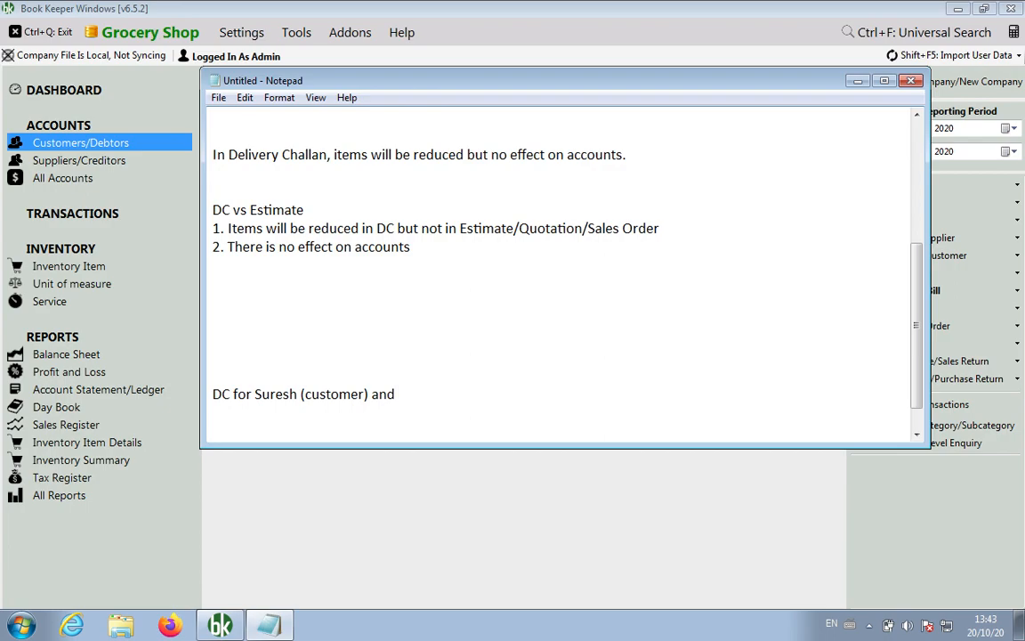
type("Aashirward aata")
key("Left")
key("Left")
key("Left")
key("Left")
key("Left")
key("Left")
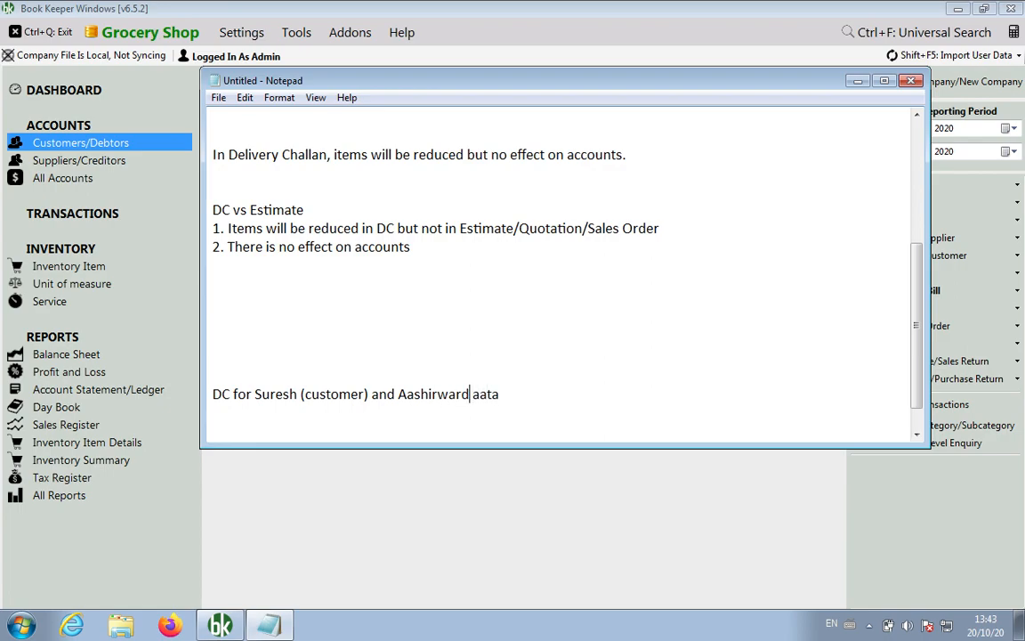
key("BackSpace")
left_click(520, 505)
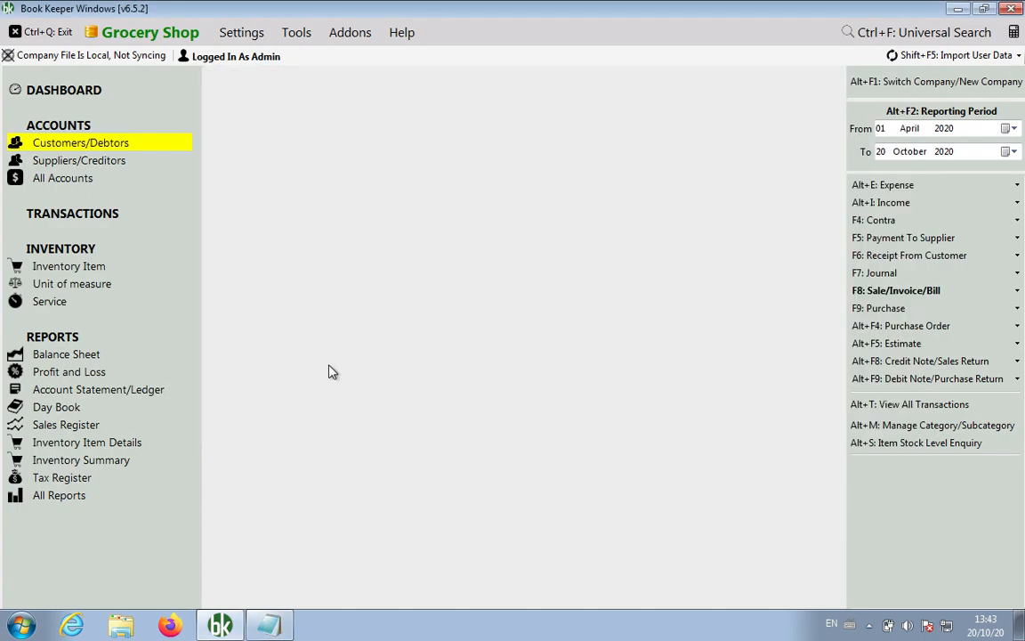
Open Transactions and note the path 'Transactions > Delivery Challan' in Notepad, removing extra blank lines.
left_click(107, 214)
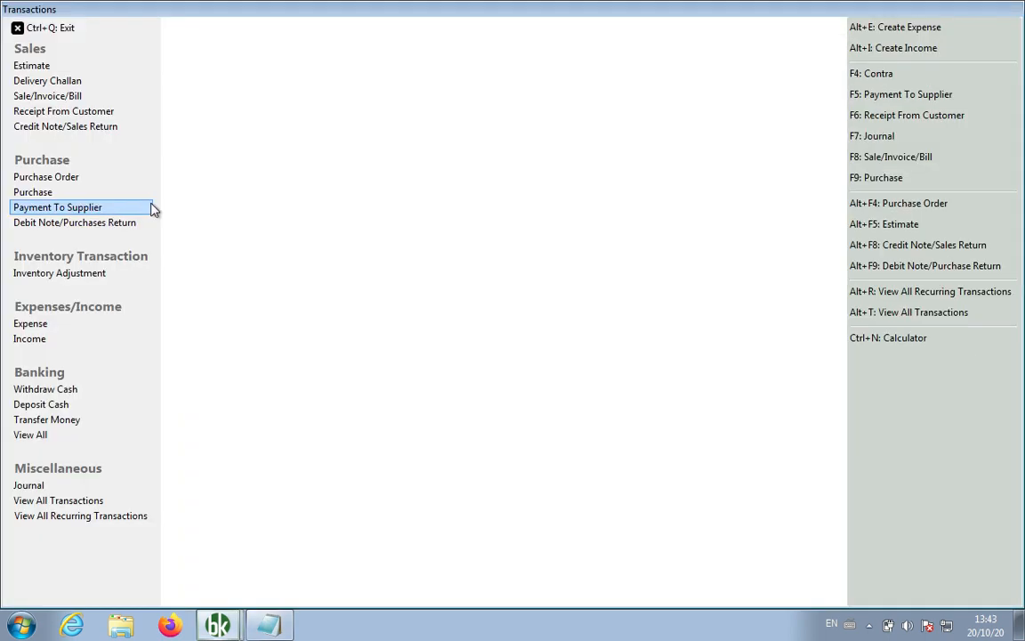
left_click(272, 626)
left_click(542, 394)
key("Return")
key("Return")
type("Transactions")
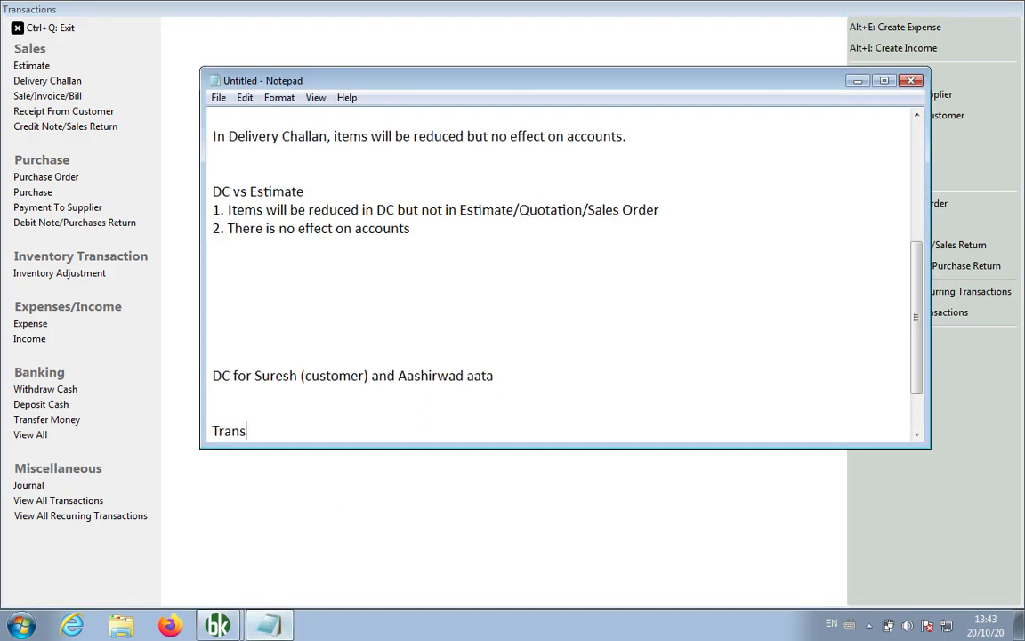
key("Up")
key("Up")
key("Up")
key("Up")
key("BackSpace")
key("BackSpace")
key("BackSpace")
key("BackSpace")
key("BackSpace")
key("Down")
key("Down")
key("Down")
key("Down")
key("Down")
key("Down")
key("Down")
key("Down")
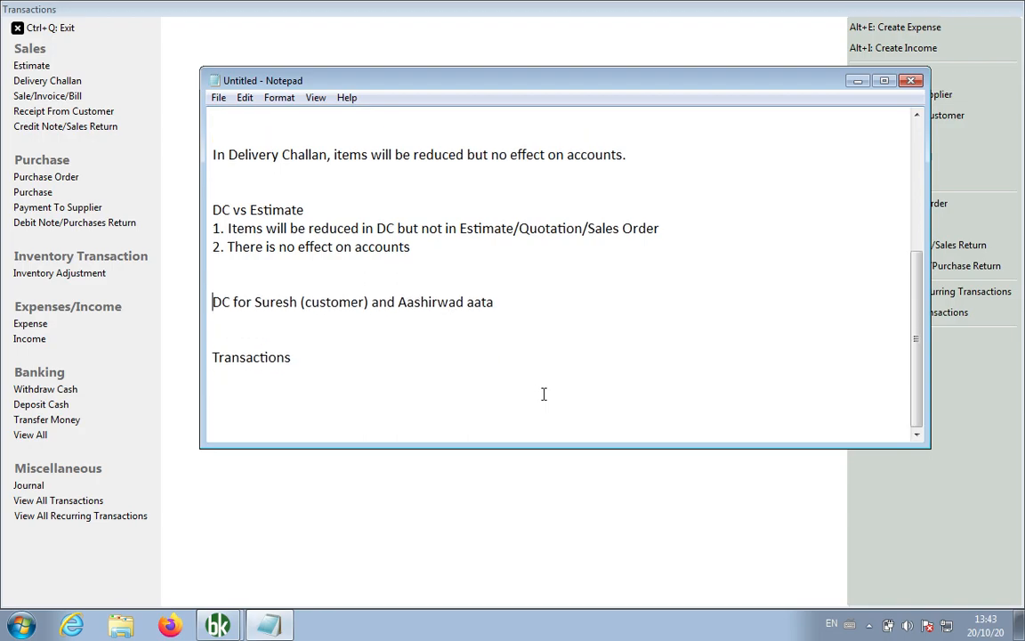
key("Up")
key("Up")
key("BackSpace")
key("BackSpace")
type("> Delivery")
type("Challan")
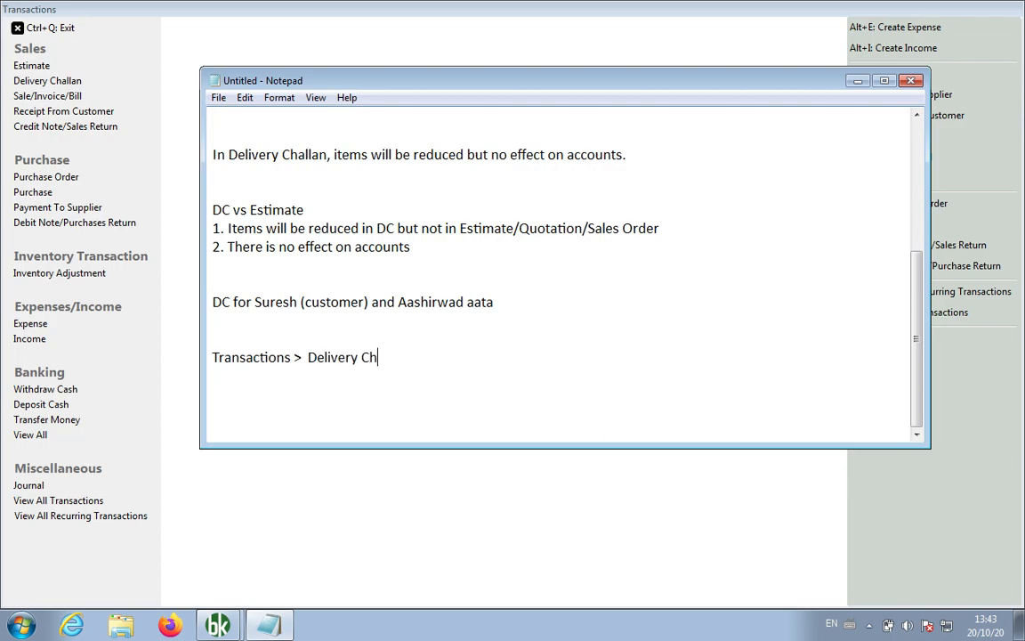
left_click(64, 79)
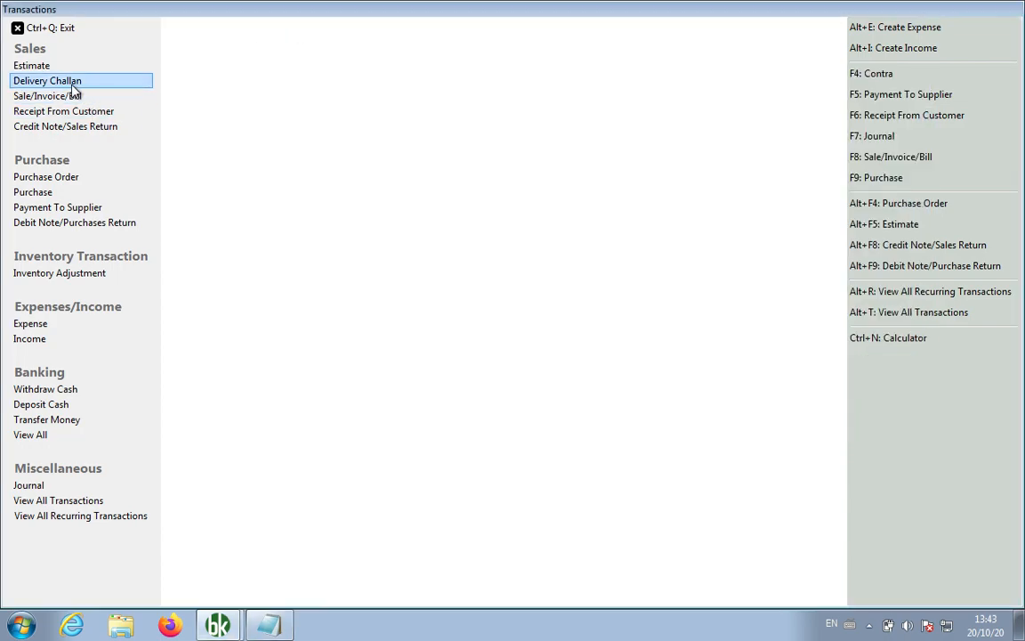
Create and save delivery challan DC1 for the customer with 3 Aashirvad Aata at 250.00.
left_click(196, 101)
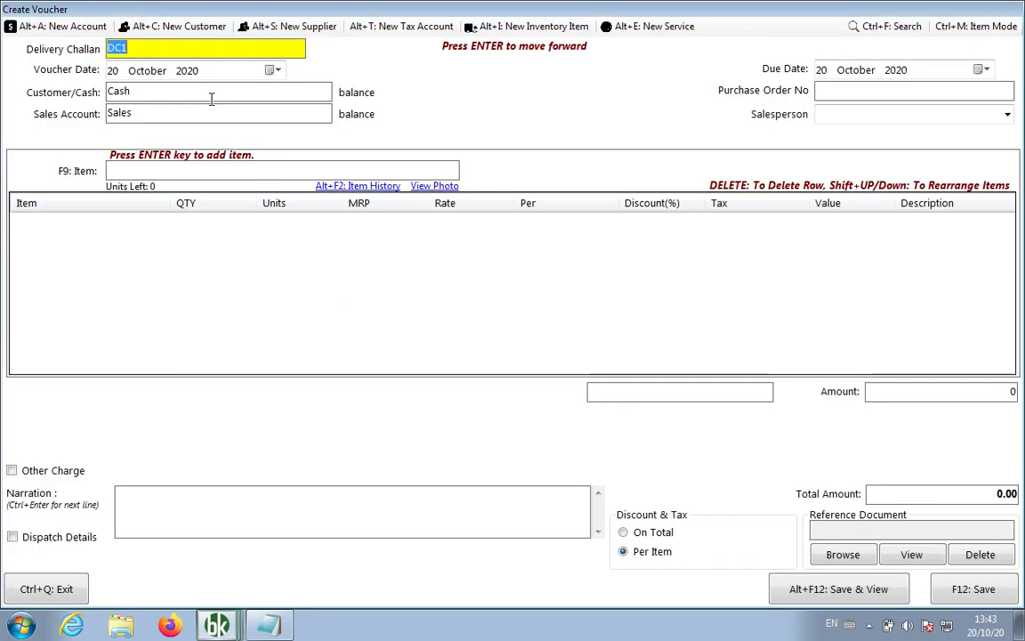
left_click(209, 94)
key("BackSpace")
key("BackSpace")
key("BackSpace")
key("BackSpace")
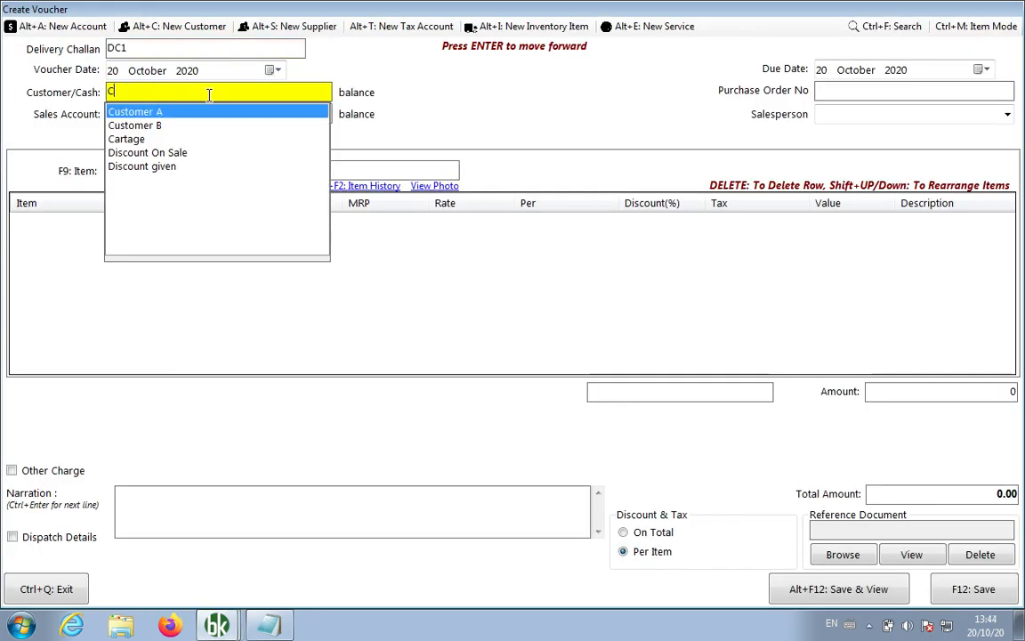
type("su")
key("Return")
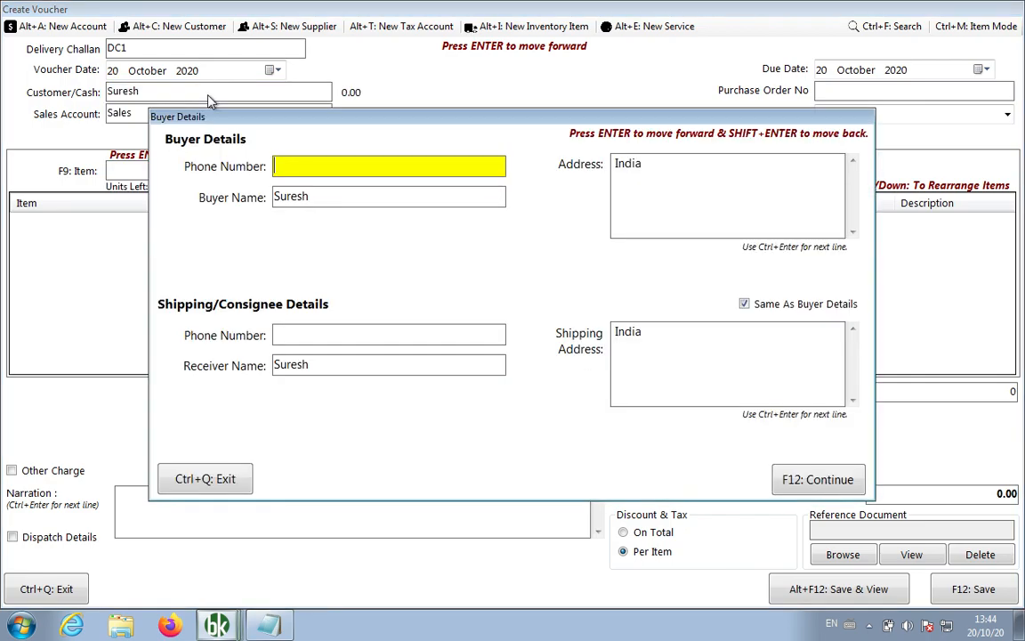
key("Return")
key("Return")
key("Return")
key("Return")
key("Return")
key("Return")
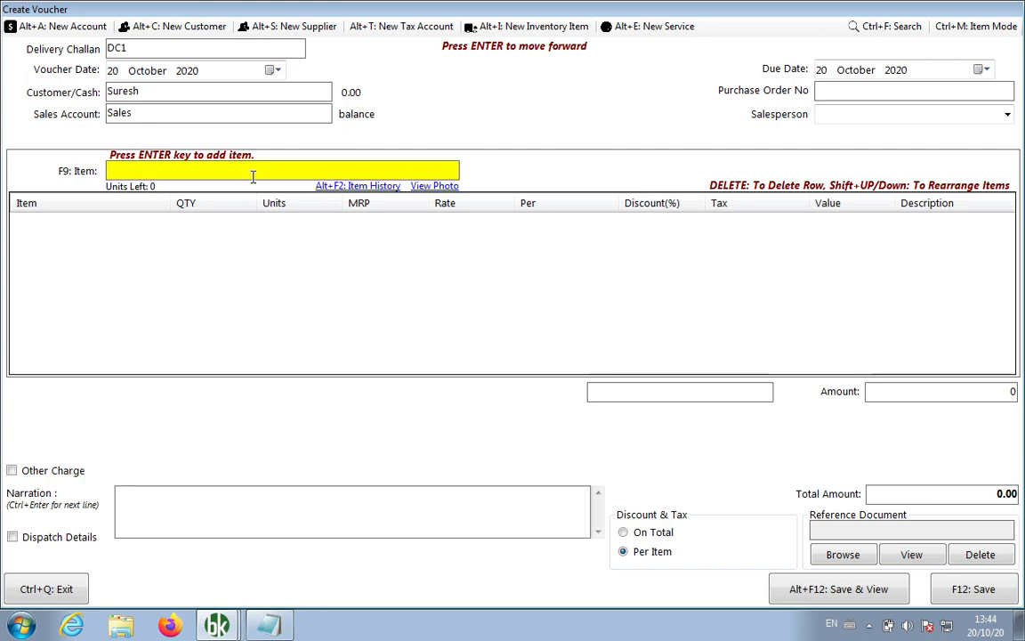
type("as")
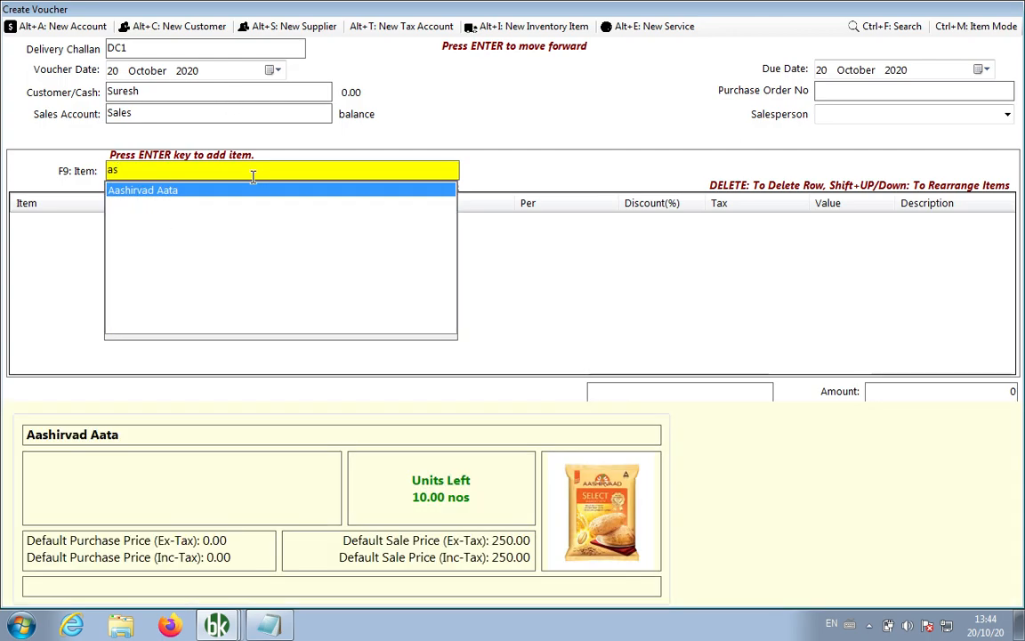
key("Return")
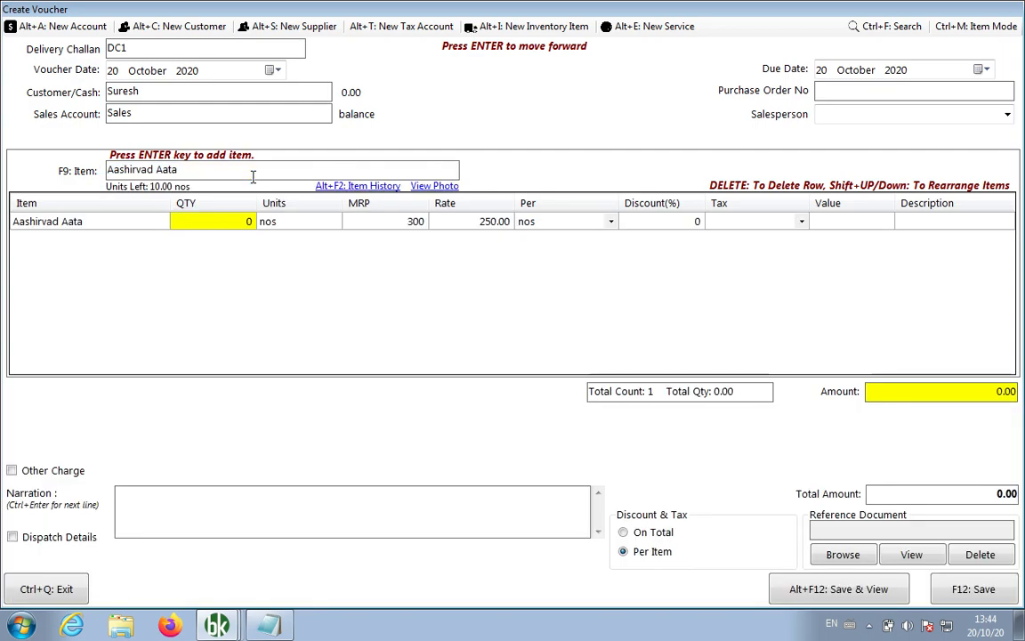
type("3")
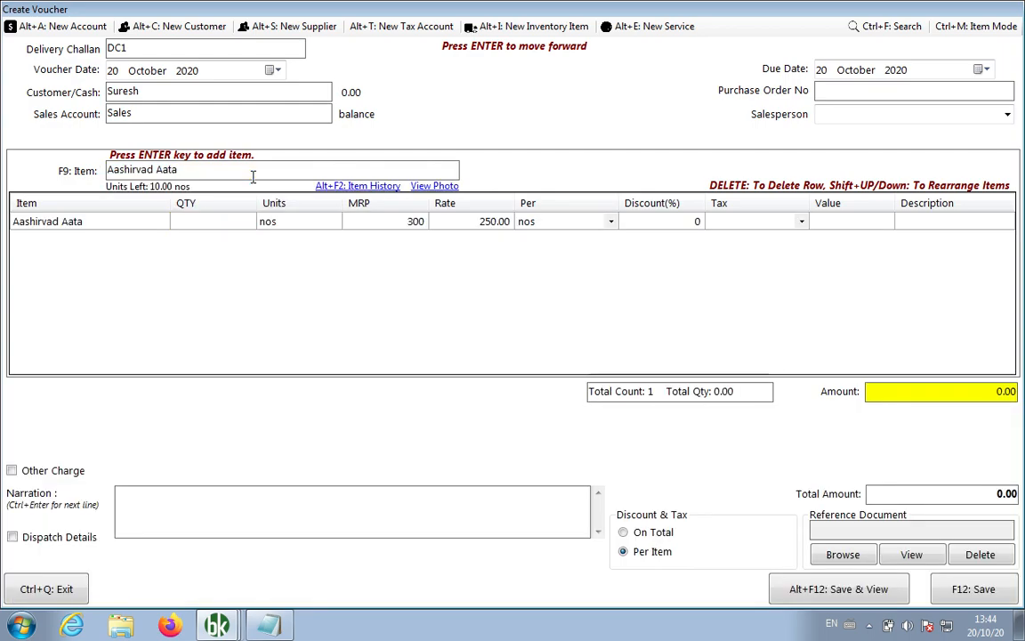
key("Return")
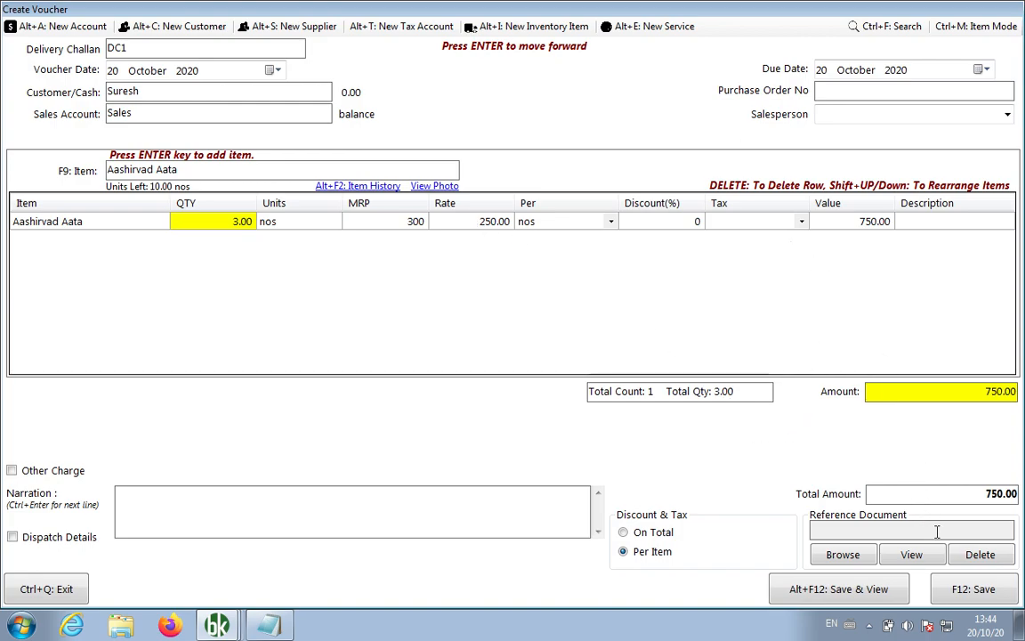
left_click(956, 595)
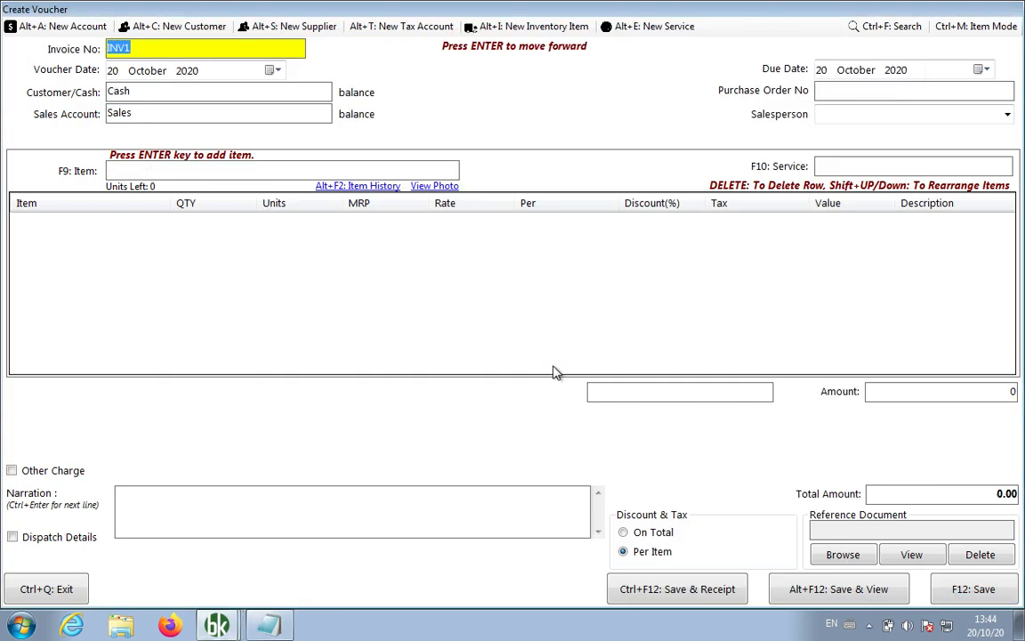
key("ctrl+q")
Open the delivery challan list and preview DC1 totalling 750.00.
left_click(72, 86)
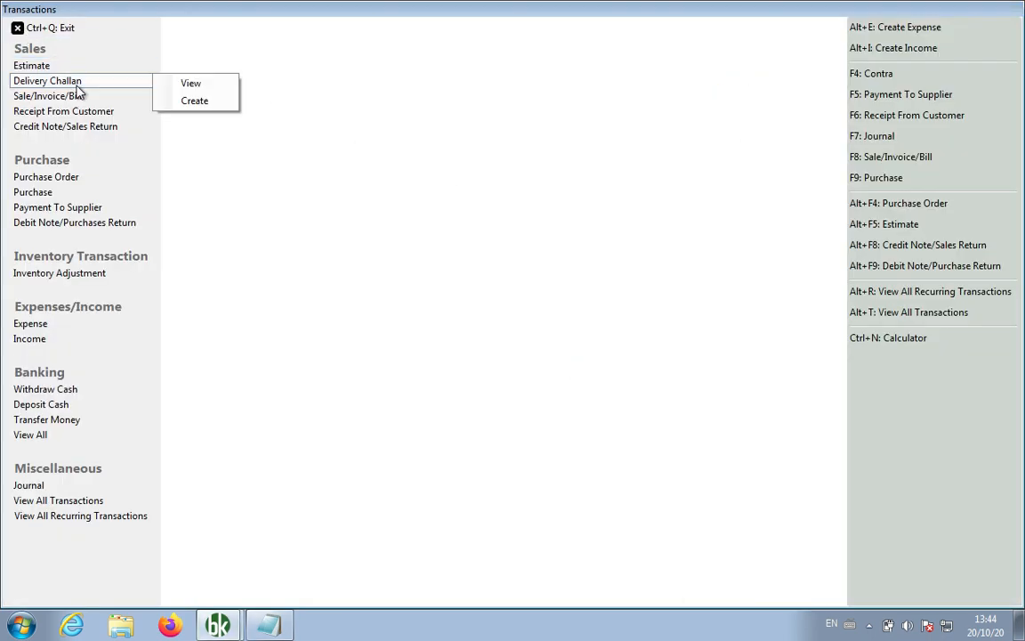
left_click(192, 87)
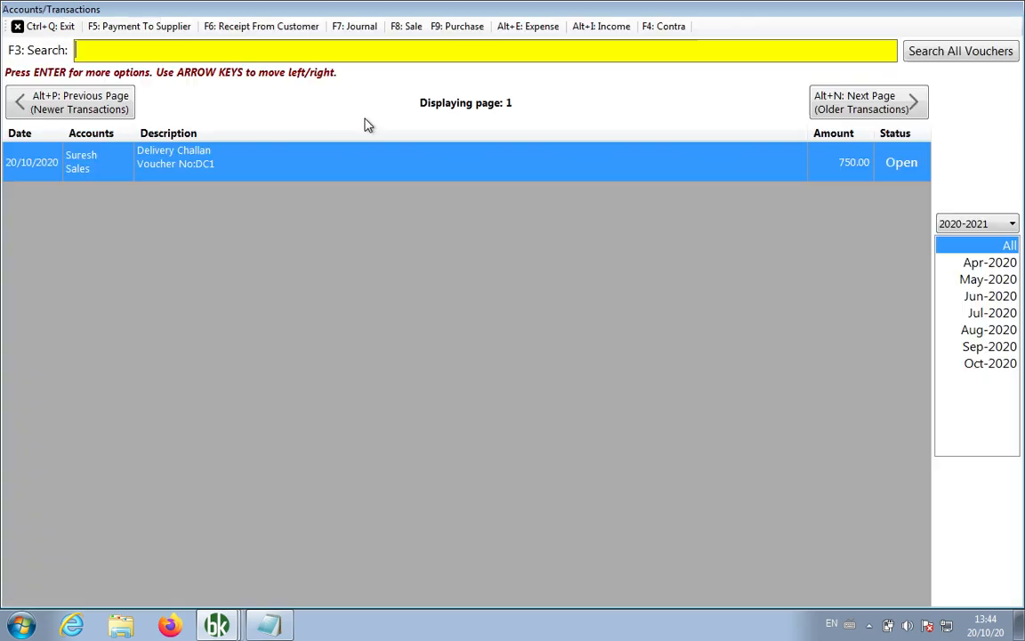
right_click(433, 153)
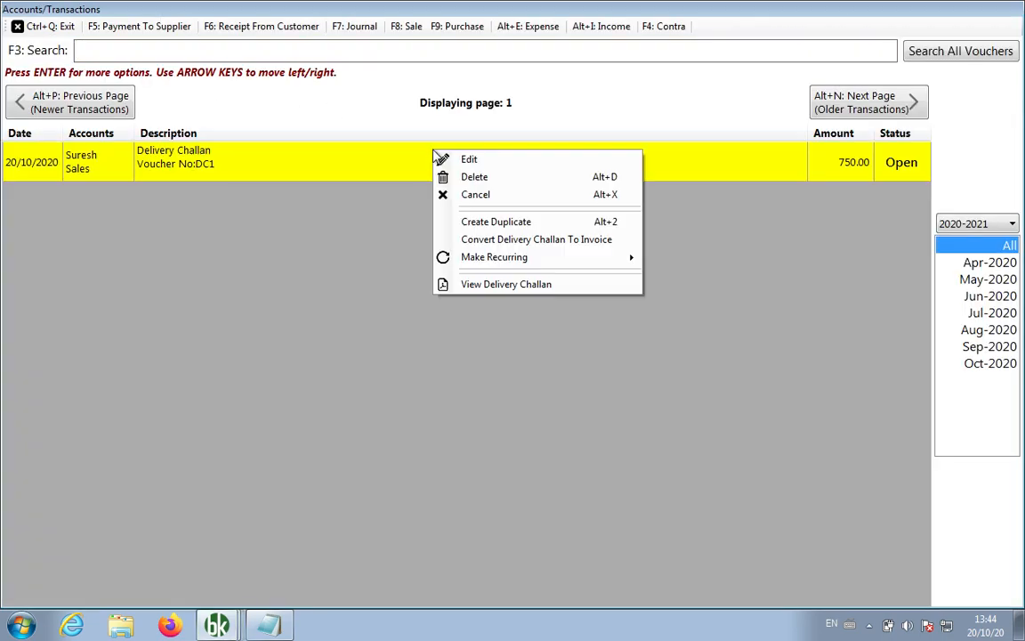
left_click(507, 286)
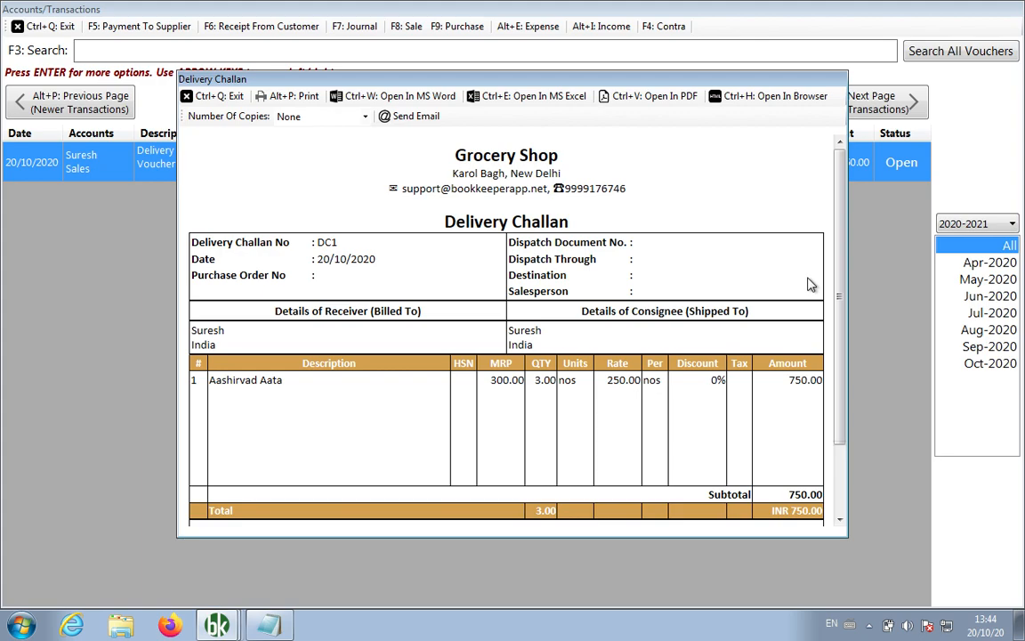
mouse_move(843, 281)
left_mouse_down()
mouse_move(846, 322)
mouse_move(846, 285)
left_mouse_up()
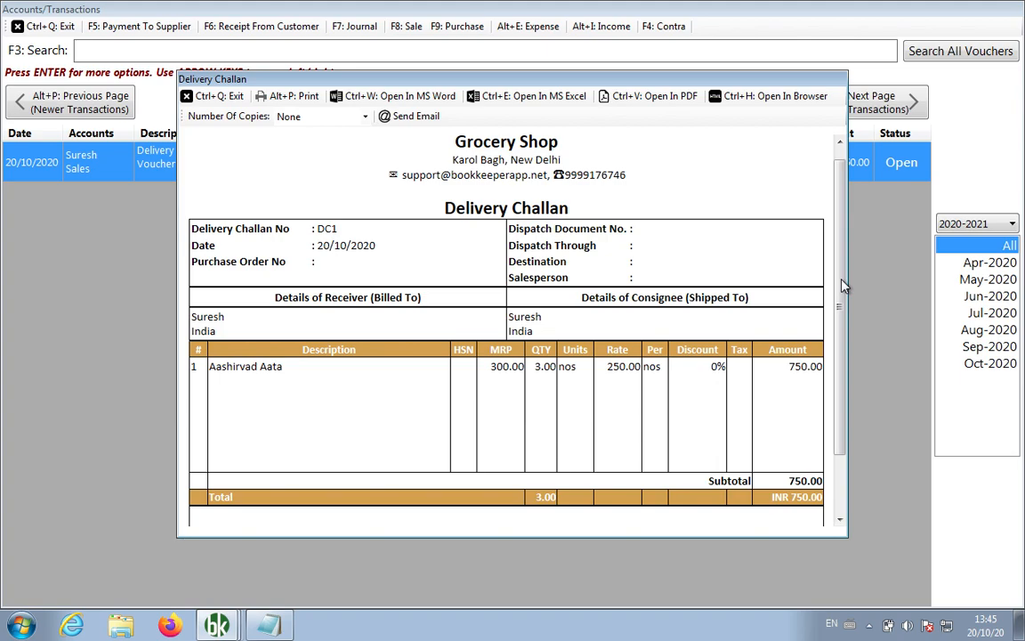
Close the DC1 preview, the transactions list and the Transactions page to reach the dashboard.
left_click(220, 97)
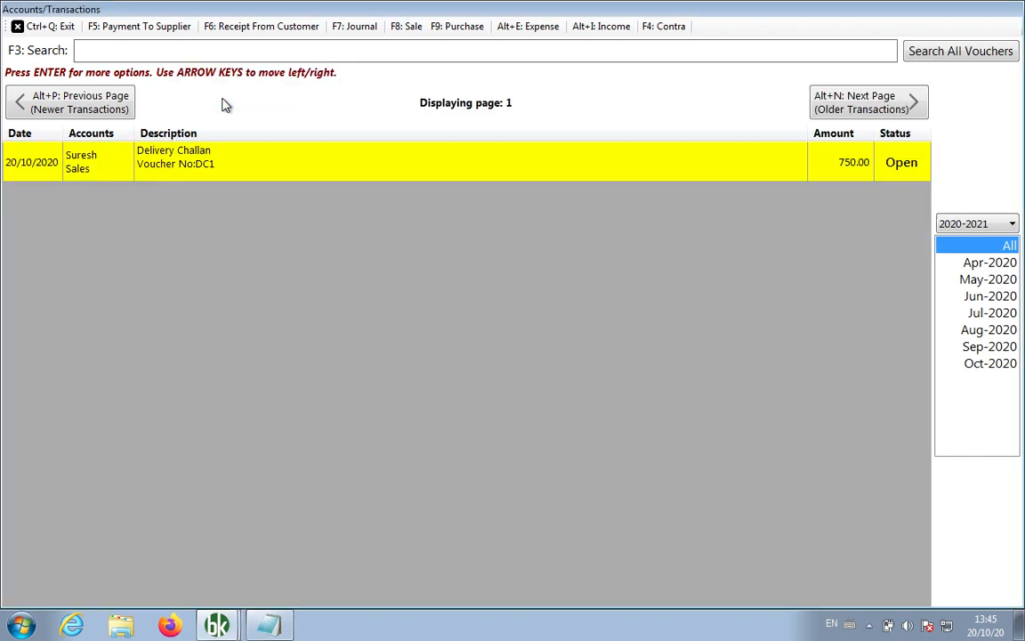
left_click(51, 27)
left_click(52, 29)
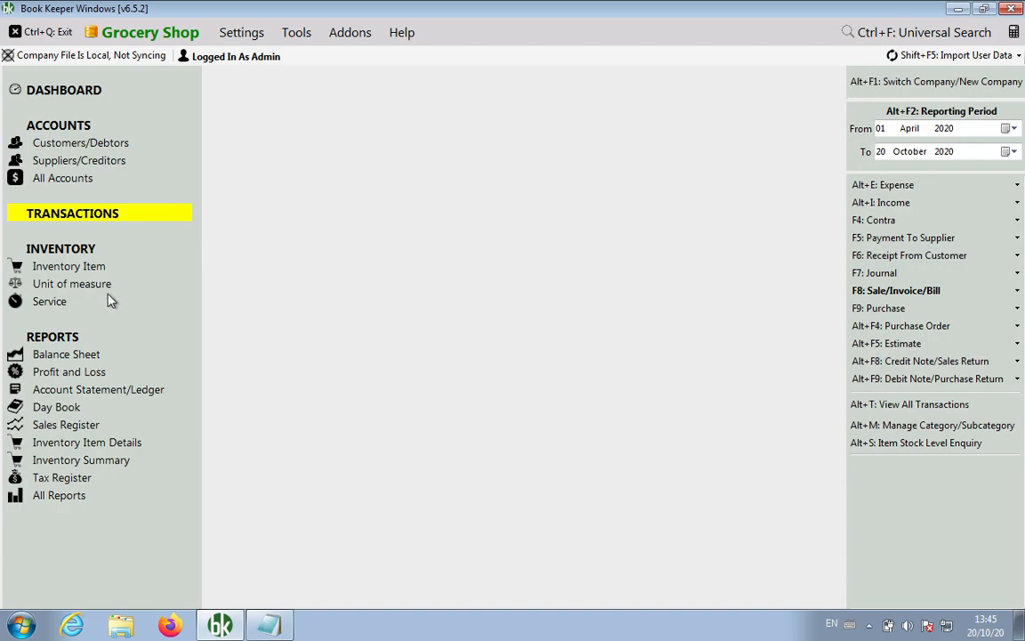
View Inventory Items showing Aashirvad Aata at 7.00 nos and note 'Items will reduced' in Notepad.
left_click(88, 272)
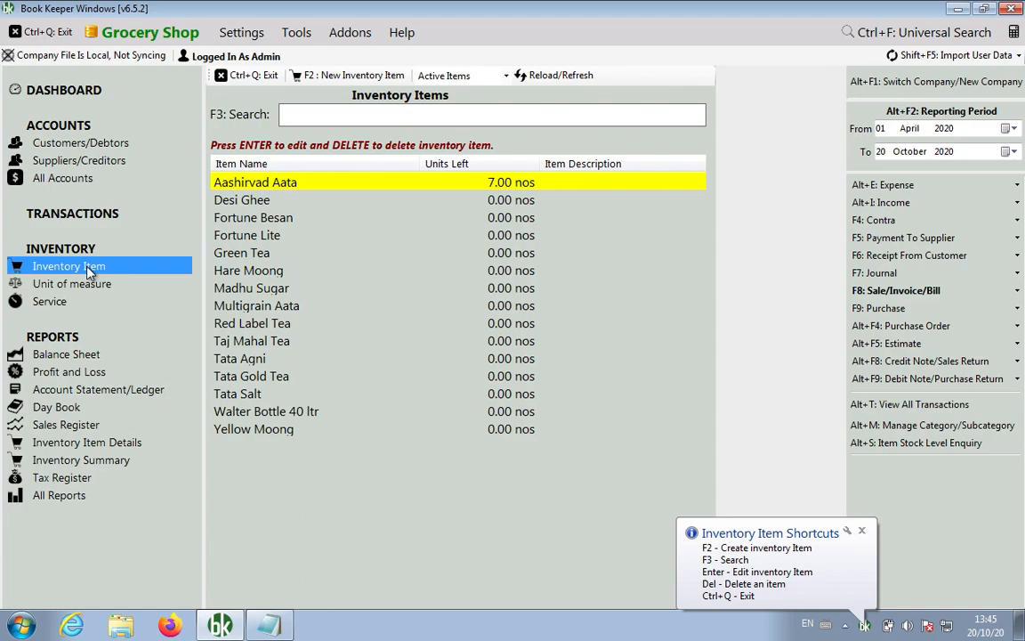
left_click(273, 627)
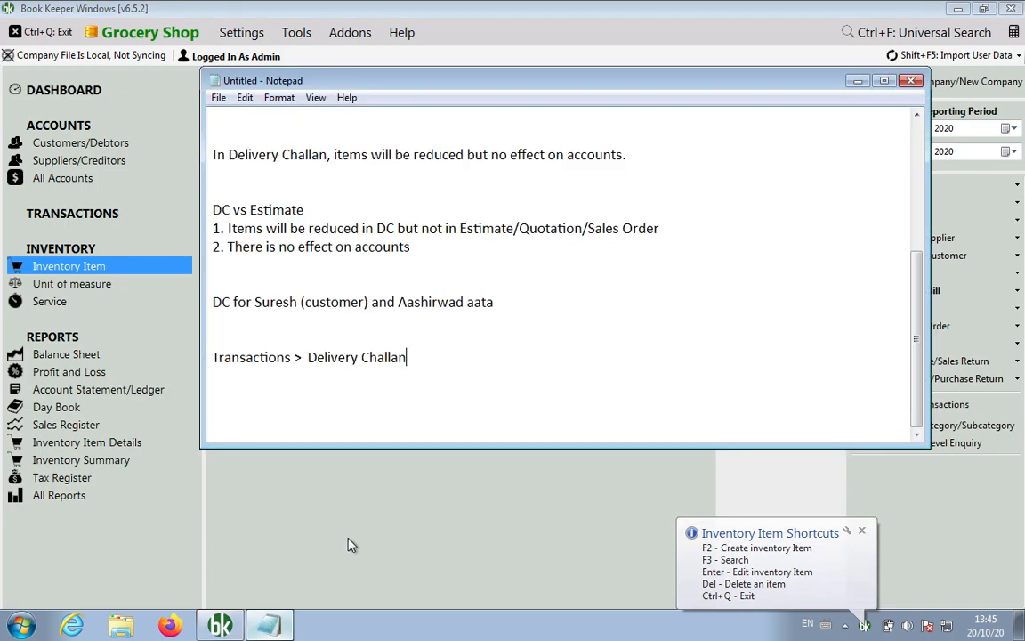
type("Items")
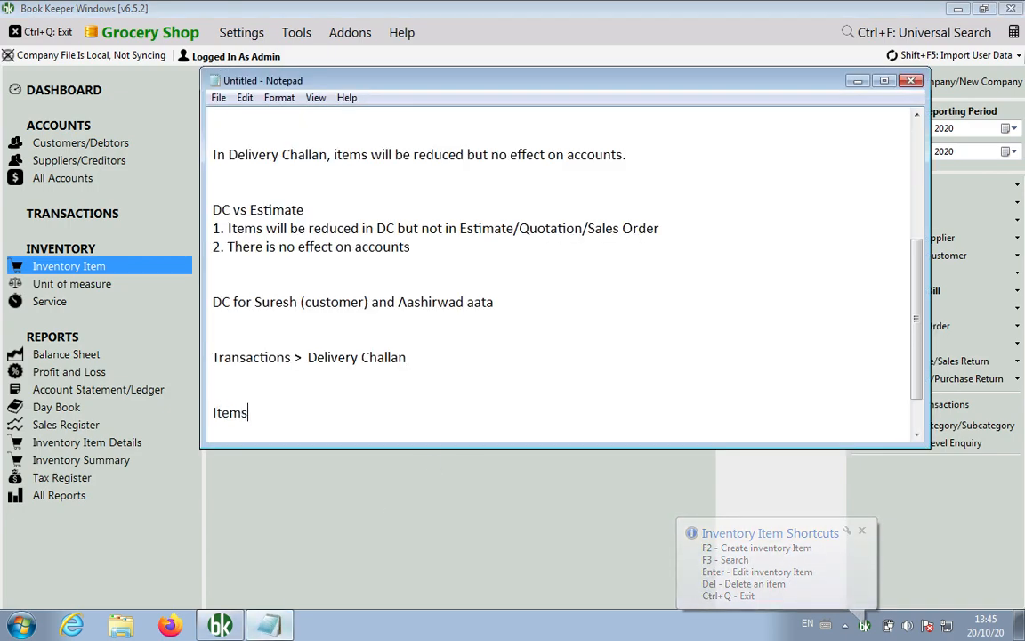
type(" will reduced")
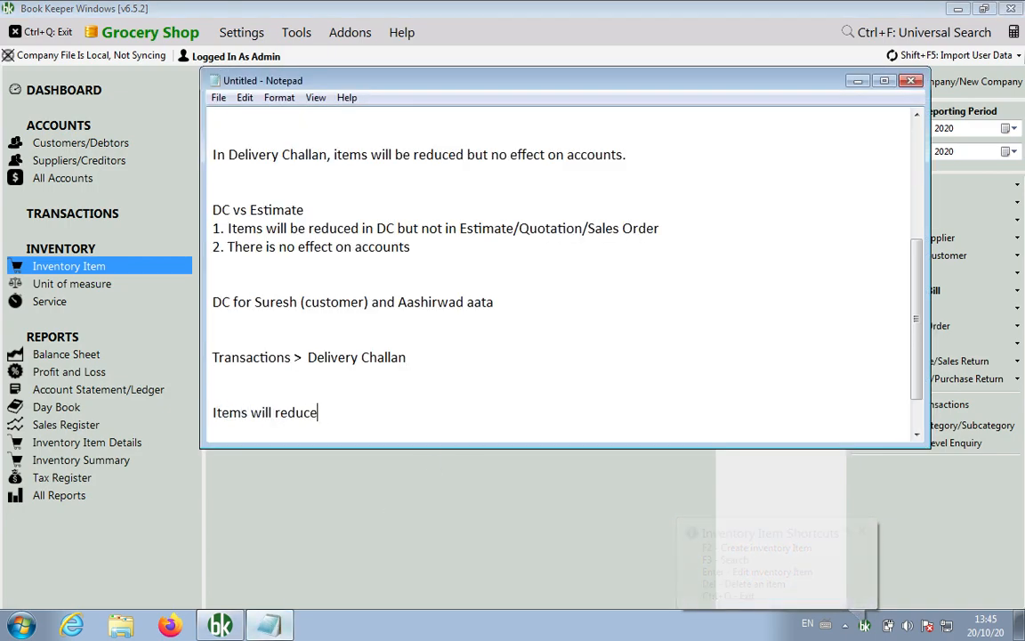
key("Return")
left_click(400, 531)
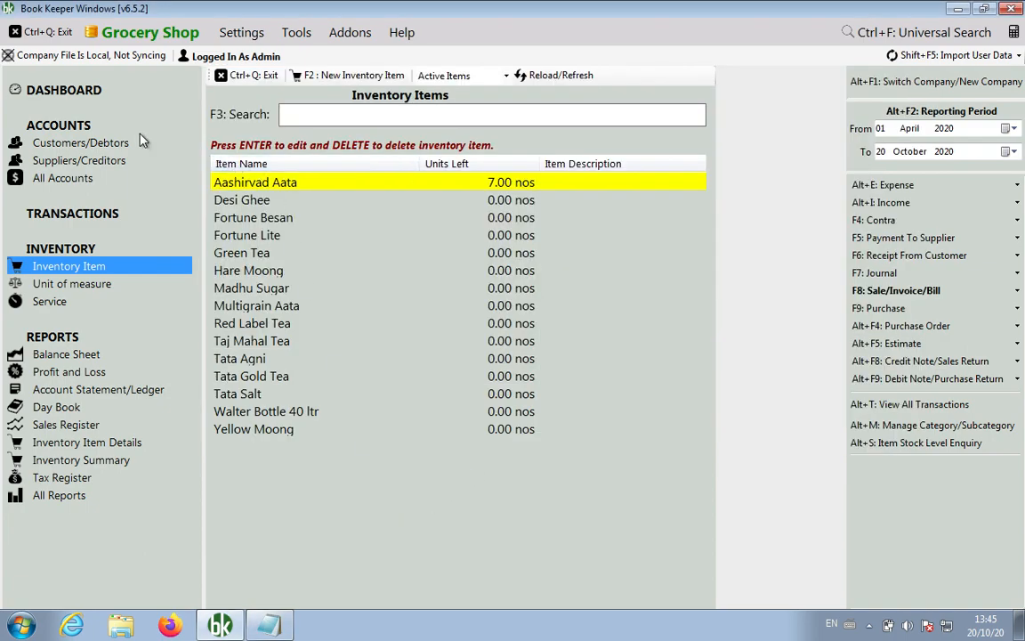
Confirm the customer's balance is still 0.00, note 'accounts wont be affected', and close Customers/Debtors.
left_click(82, 142)
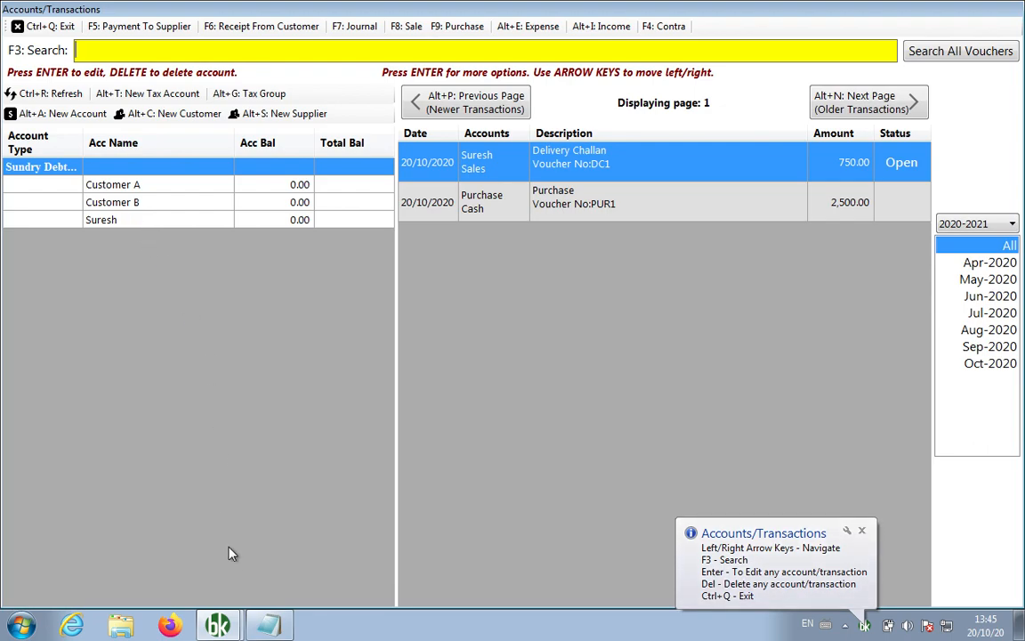
left_click(269, 626)
key("Return")
type("accounts wont be affected")
left_click(281, 517)
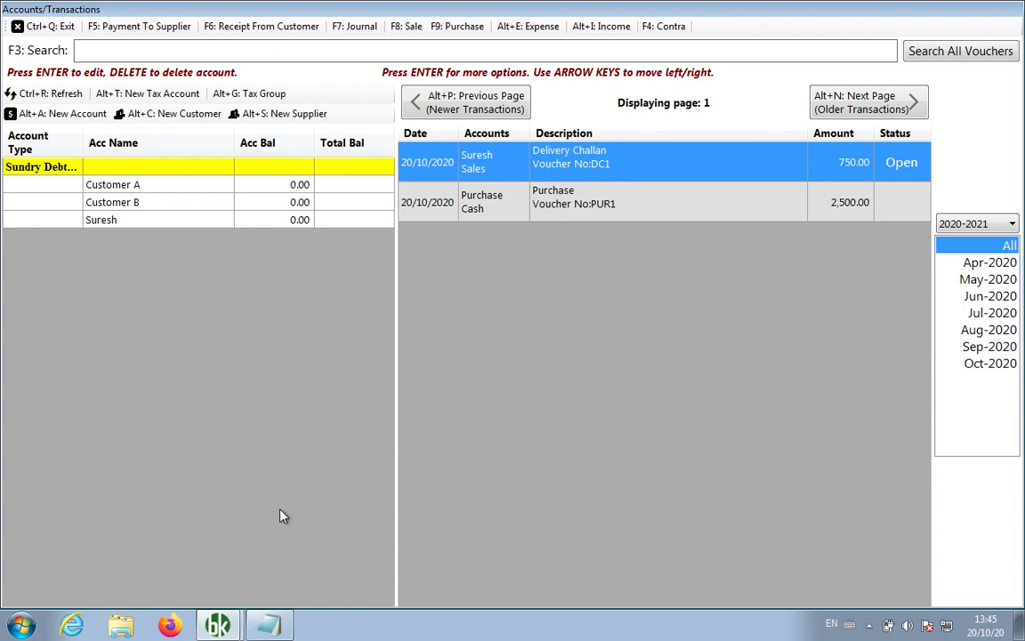
left_click(41, 26)
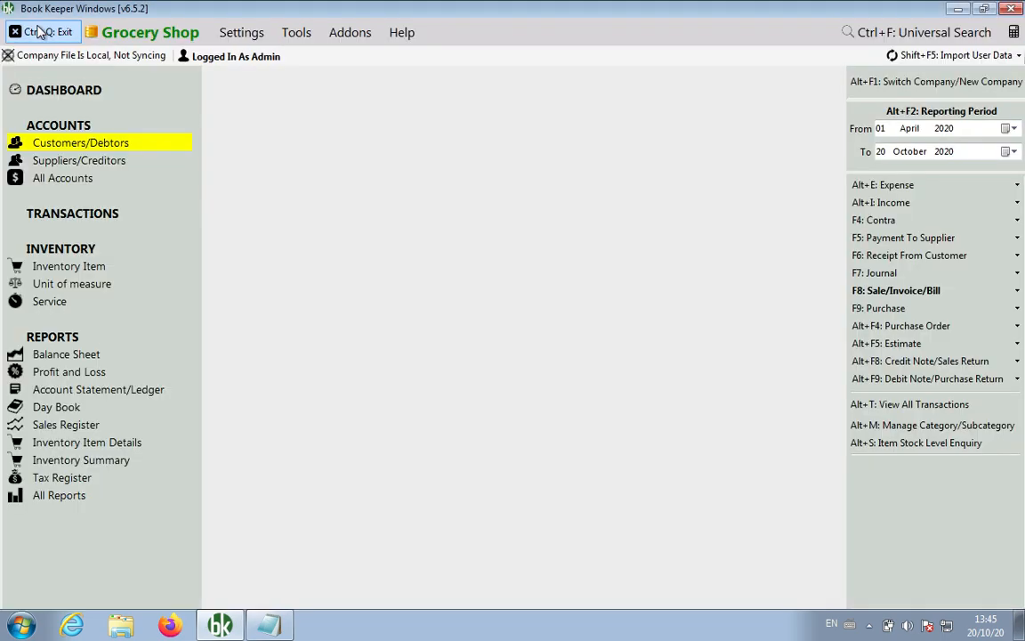
Display the 20/10/2020 Day Book filtered to the Delivery Challan voucher type.
left_click(62, 410)
left_click(399, 162)
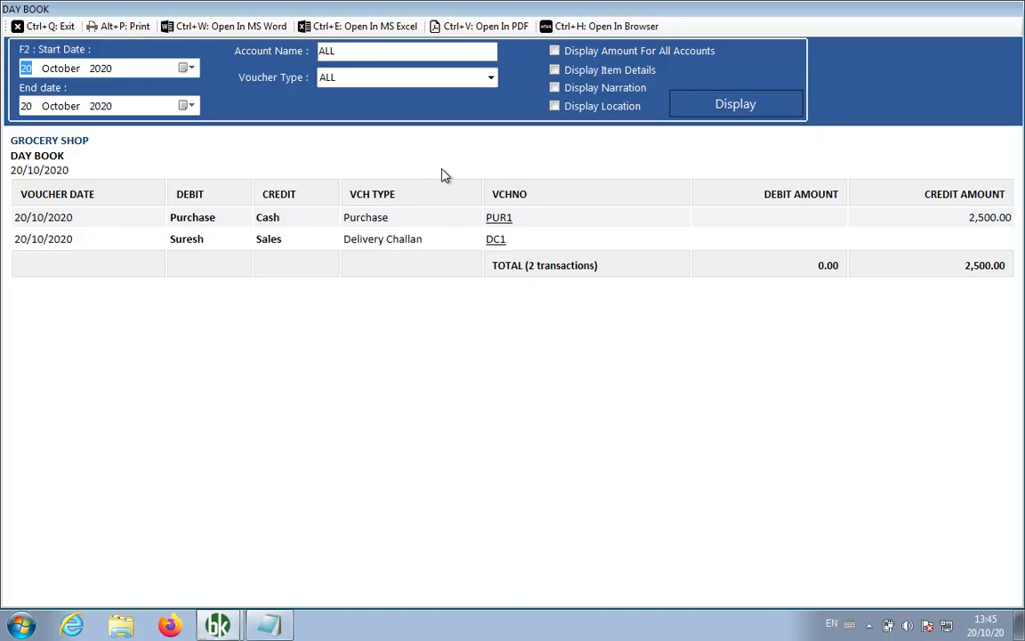
left_click_drag(424, 246, 352, 246)
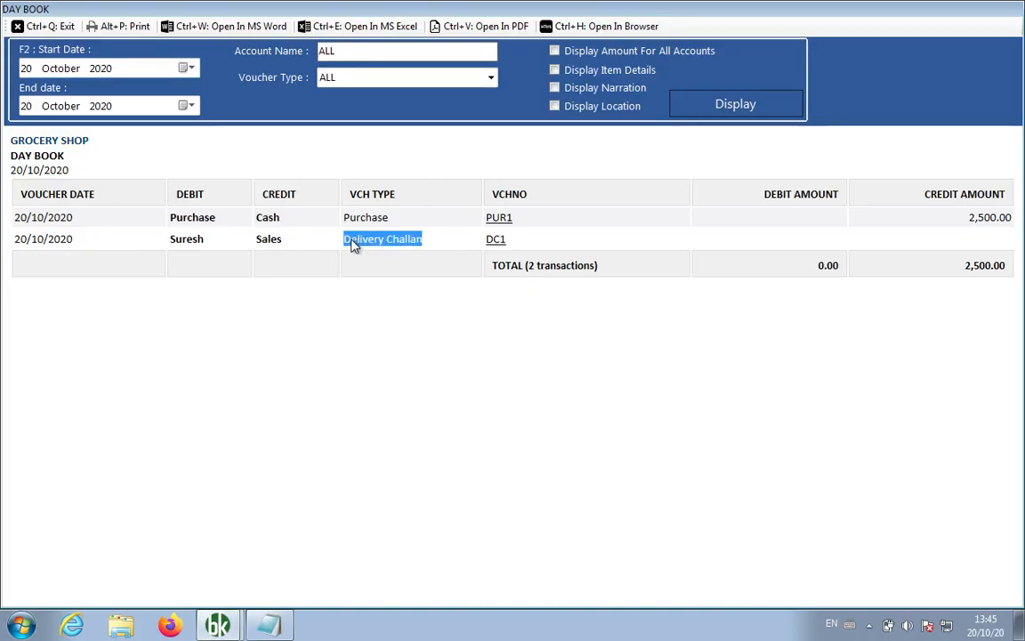
left_click(491, 78)
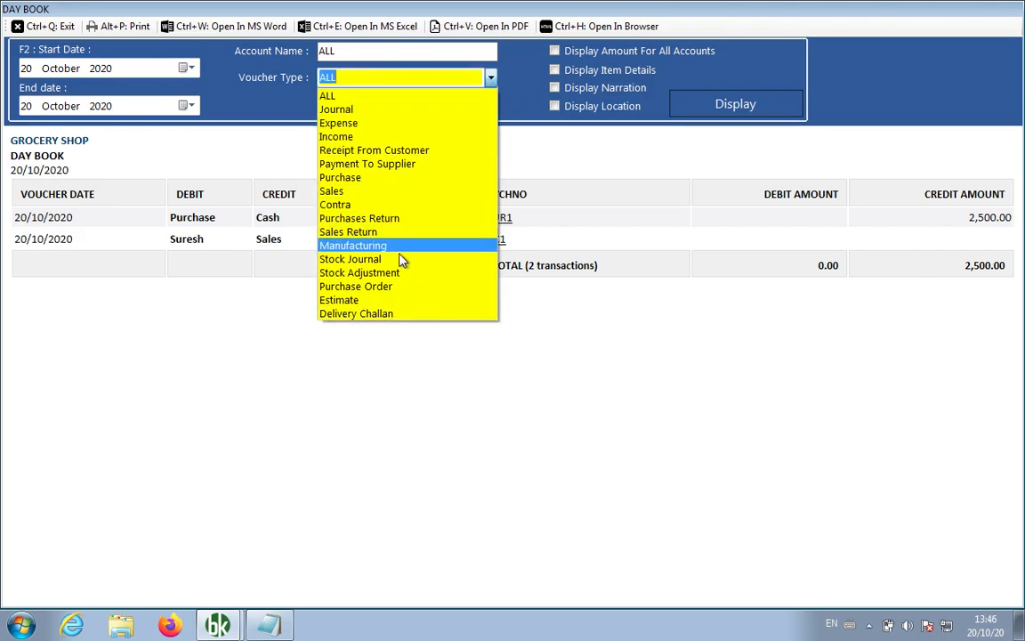
left_click(396, 314)
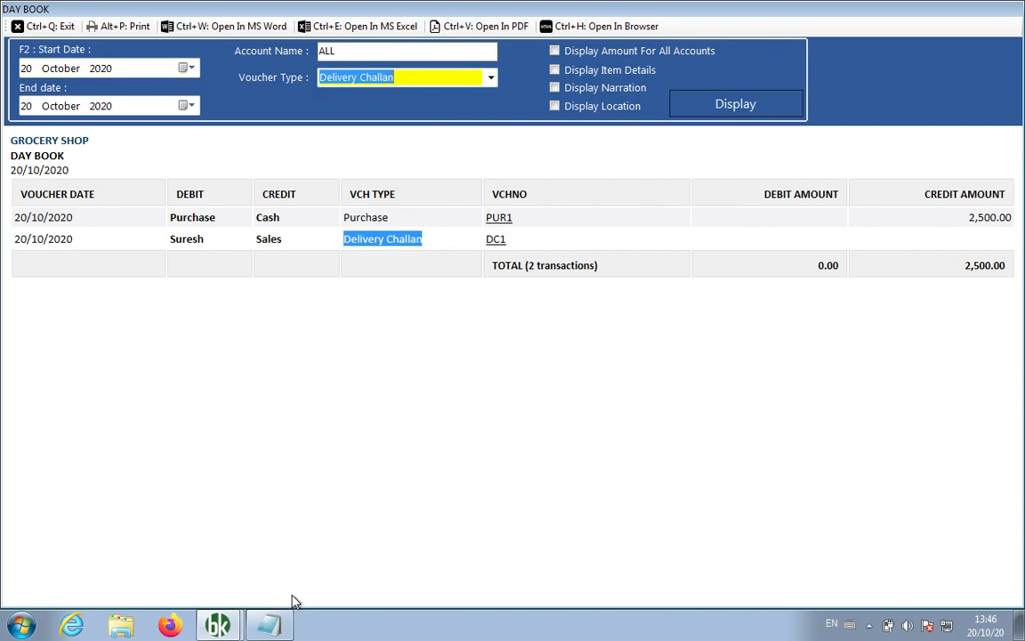
left_click(272, 627)
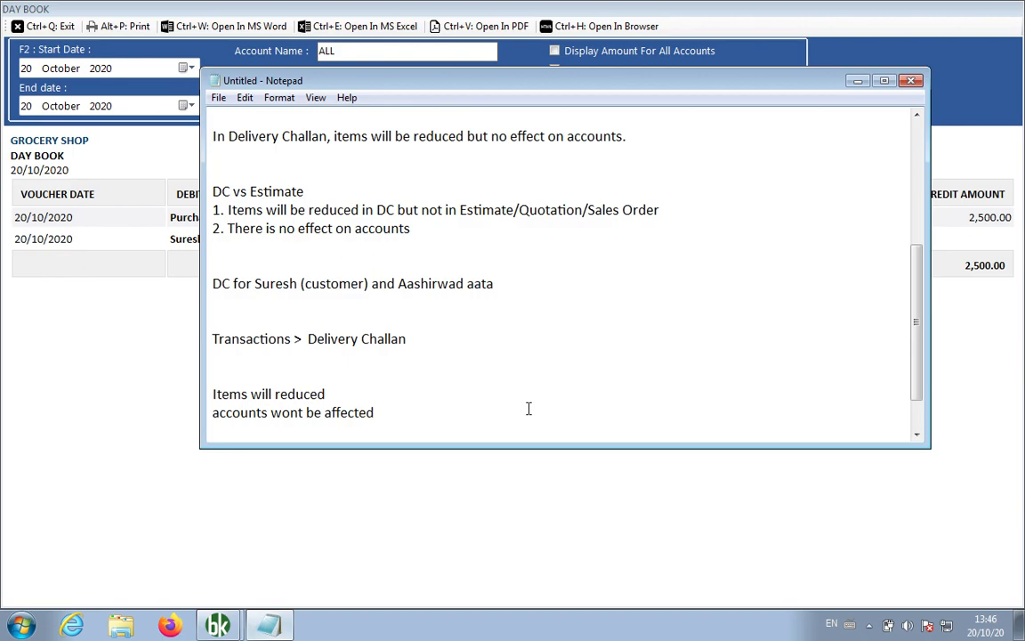
Add a 'Reports > Day Book' line to the Notepad notes and return to the Day Book report.
key("Return")
key("Return")
key("Return")
key("Return")
key("Up")
key("Up")
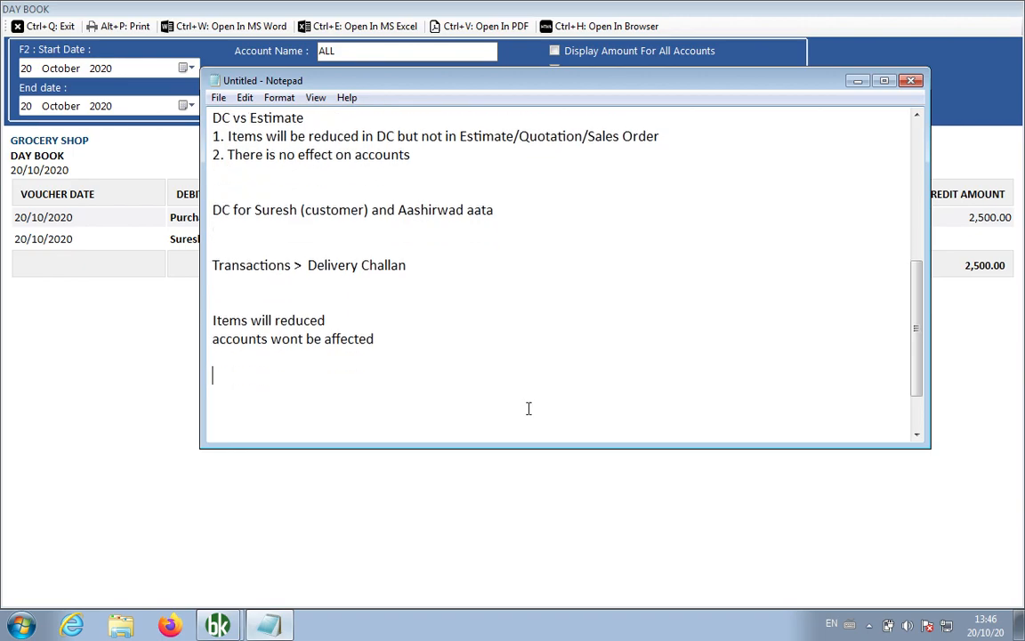
type("Reports > Day Book")
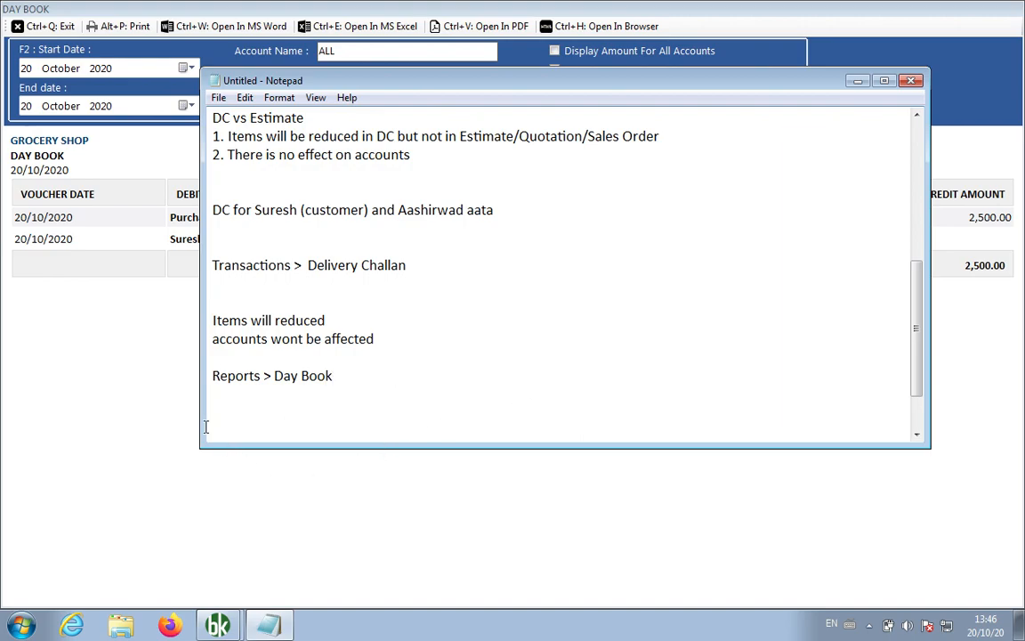
key("alt+Tab")
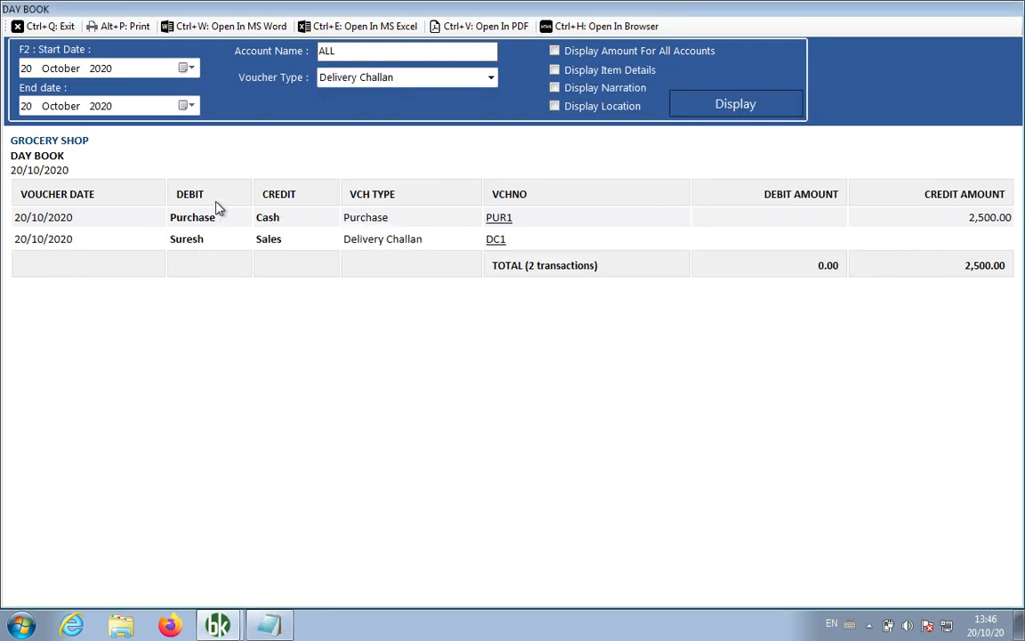
Open the detailed Balance Sheet and scroll to Sundry Debtors (Bill to make) at 750.00.
left_click(62, 26)
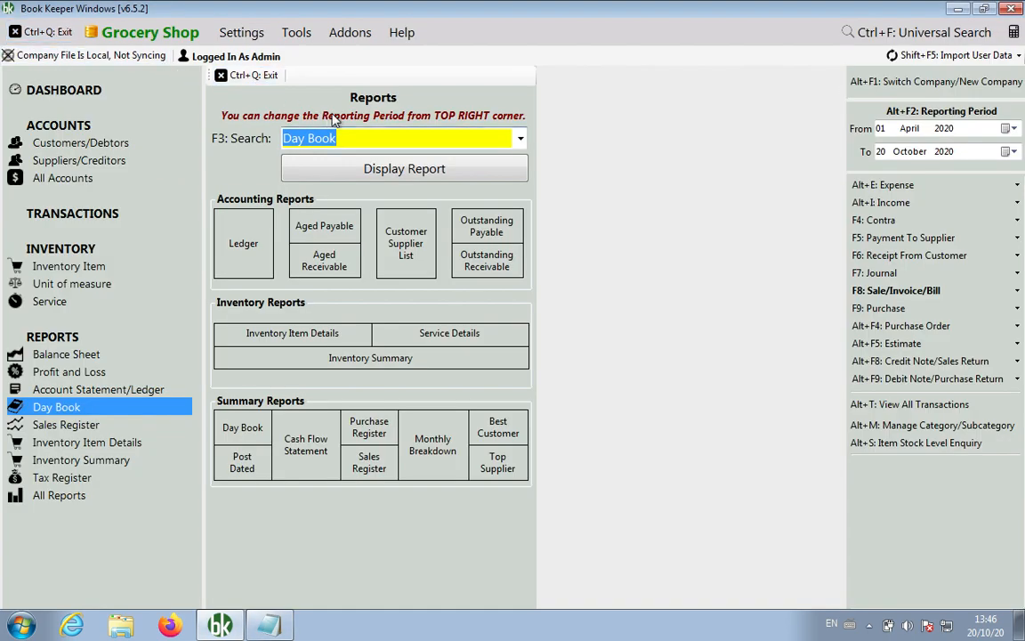
left_click(521, 138)
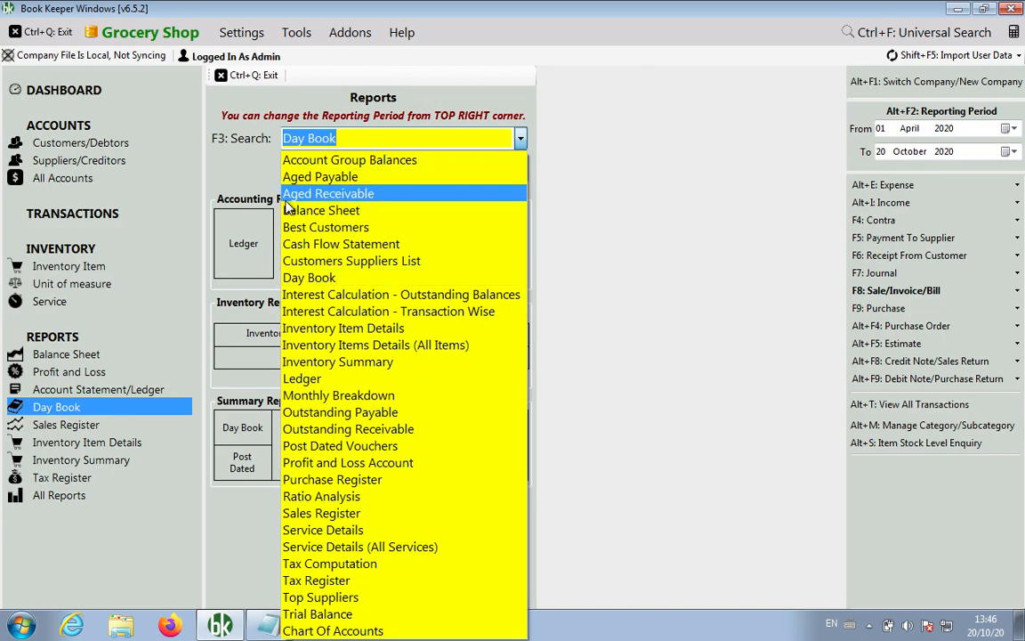
left_click(334, 218)
left_click(370, 174)
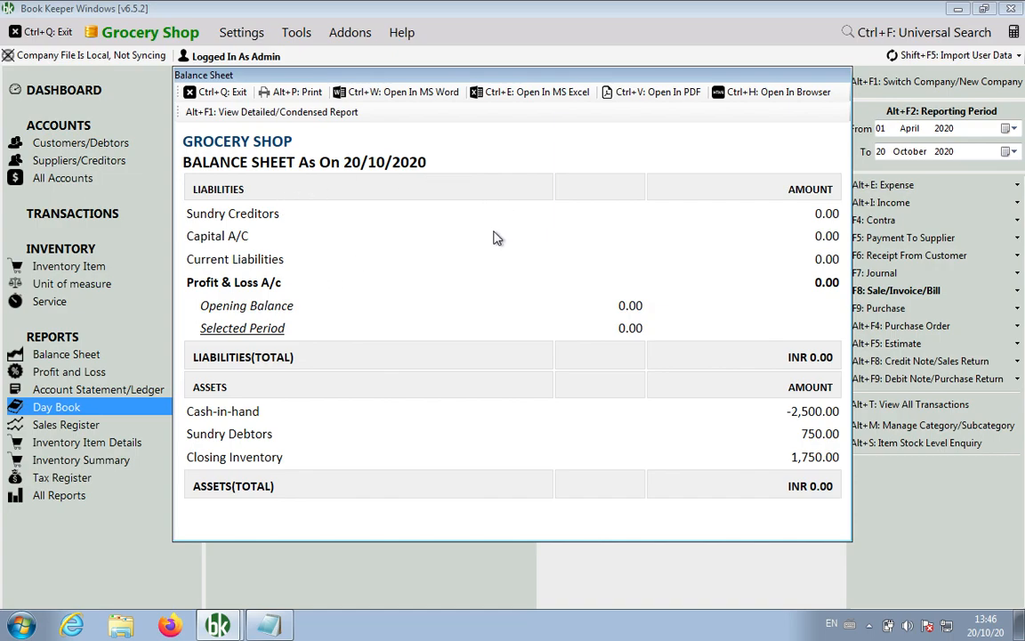
left_click(299, 116)
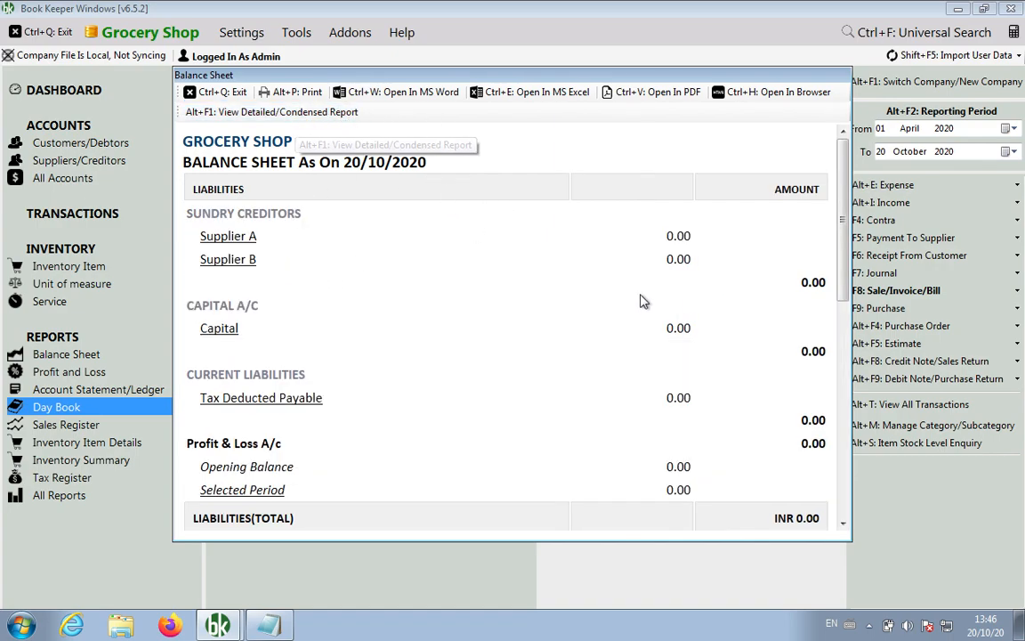
left_click_drag(843, 256, 846, 454)
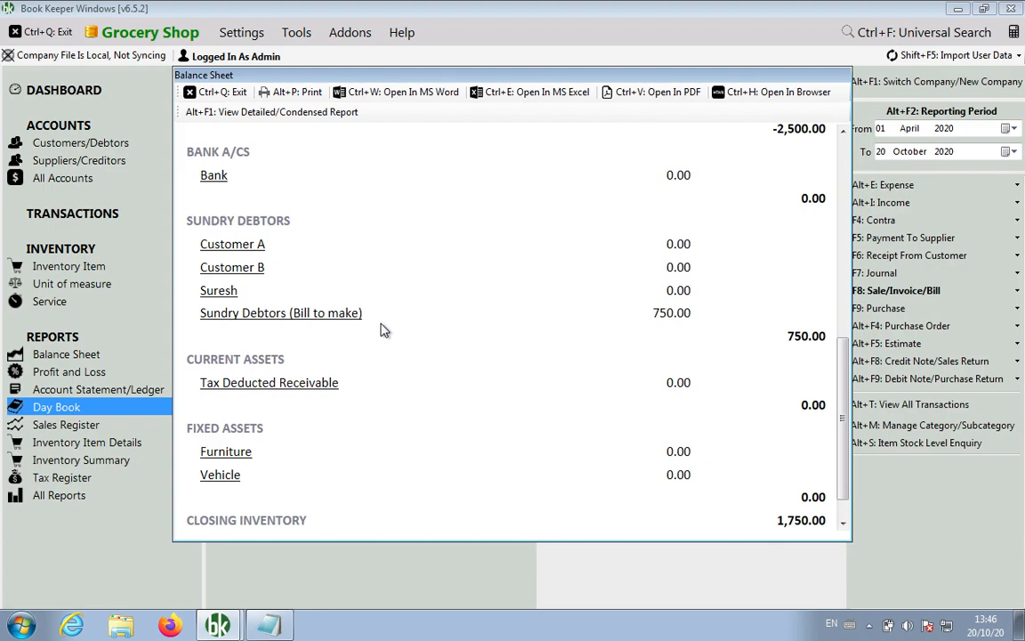
scroll(845, 402, "down", 2)
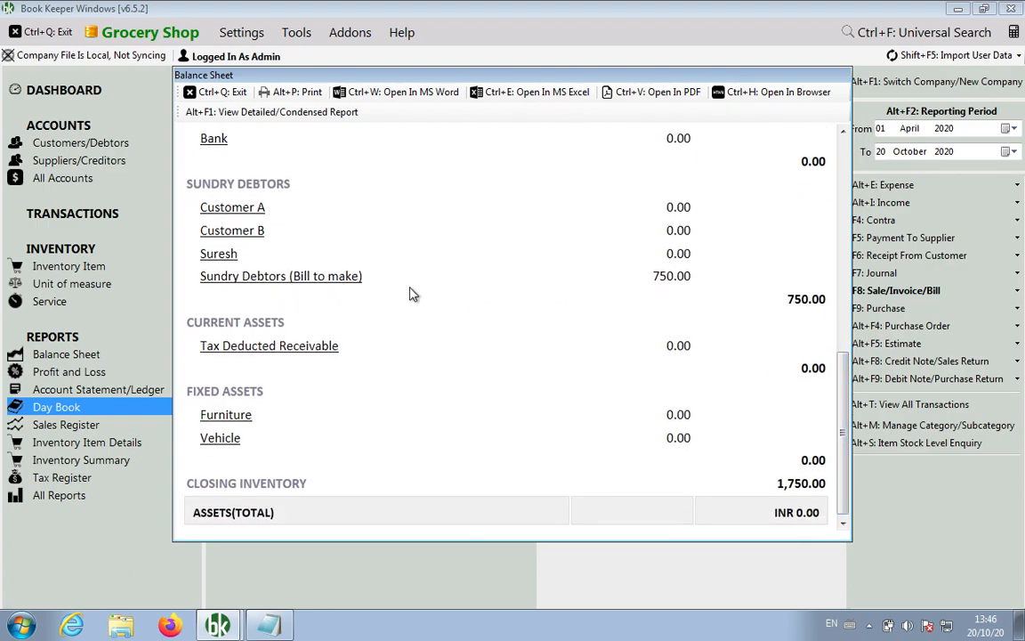
Note 'Balance Sheet > Bill to Make' in Notepad, then return to the Balance Sheet.
left_click(267, 626)
type("Balance Sheet > Bill to Make")
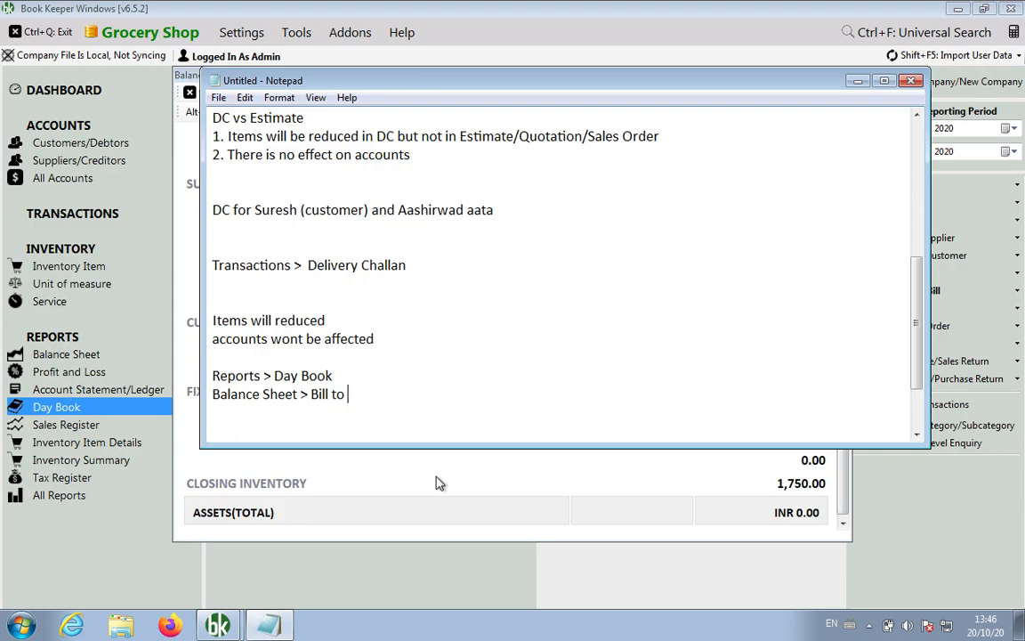
left_click(404, 490)
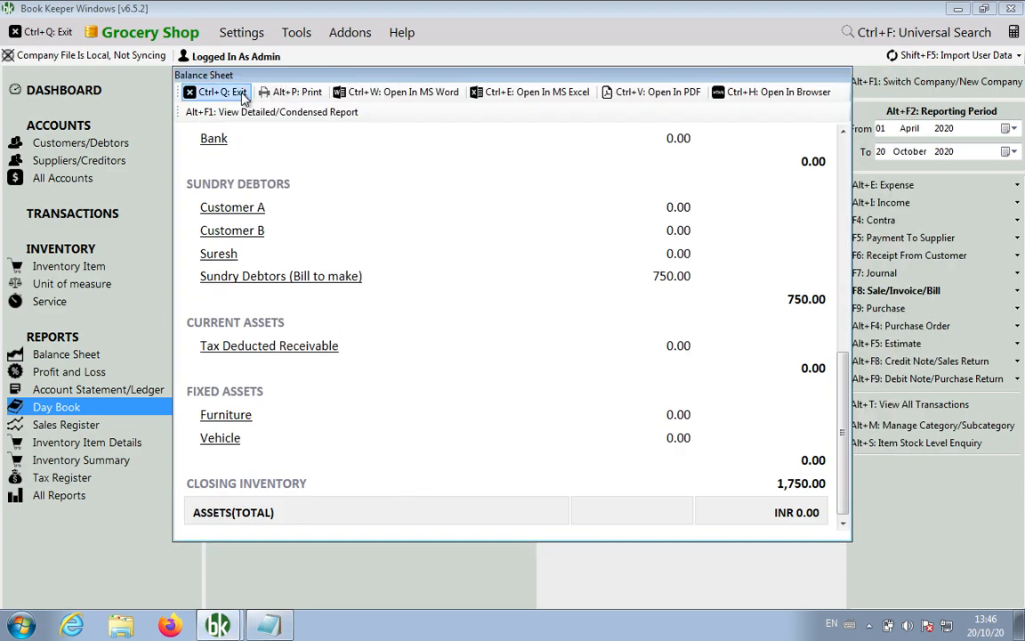
Open the Profit and Loss Account, expand it to the sub-account breakdown, review it, then close it.
left_click(213, 93)
type("pro")
key("Down")
key("Return")
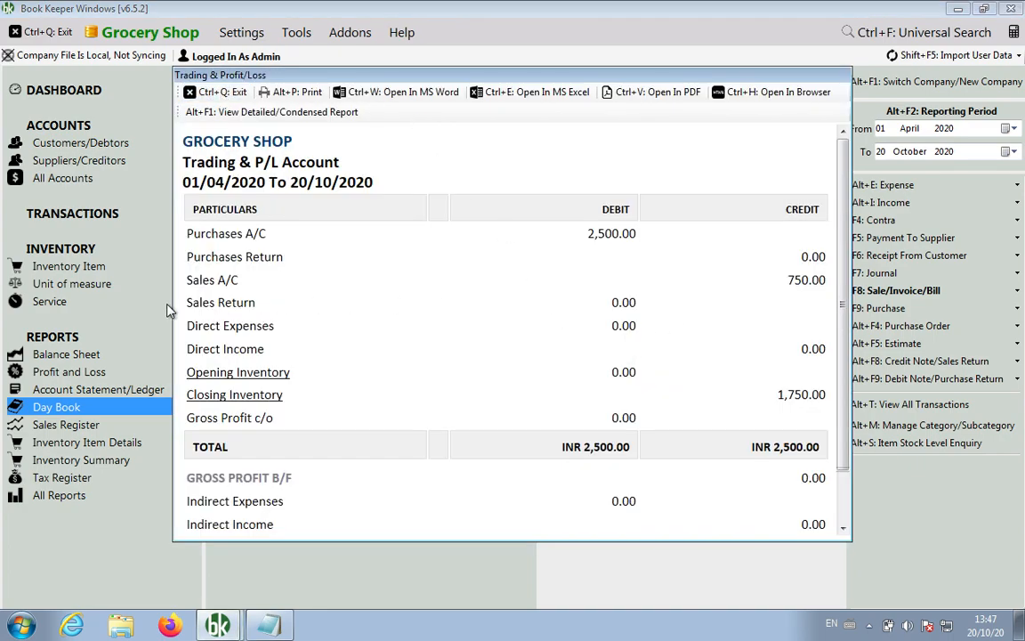
left_click_drag(183, 279, 252, 279)
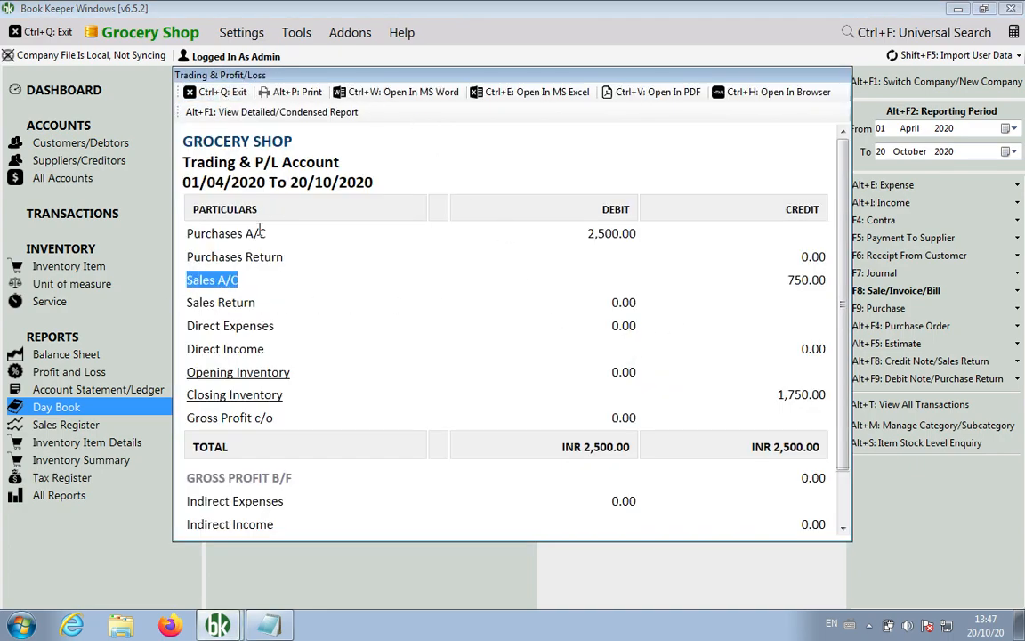
left_click(243, 111)
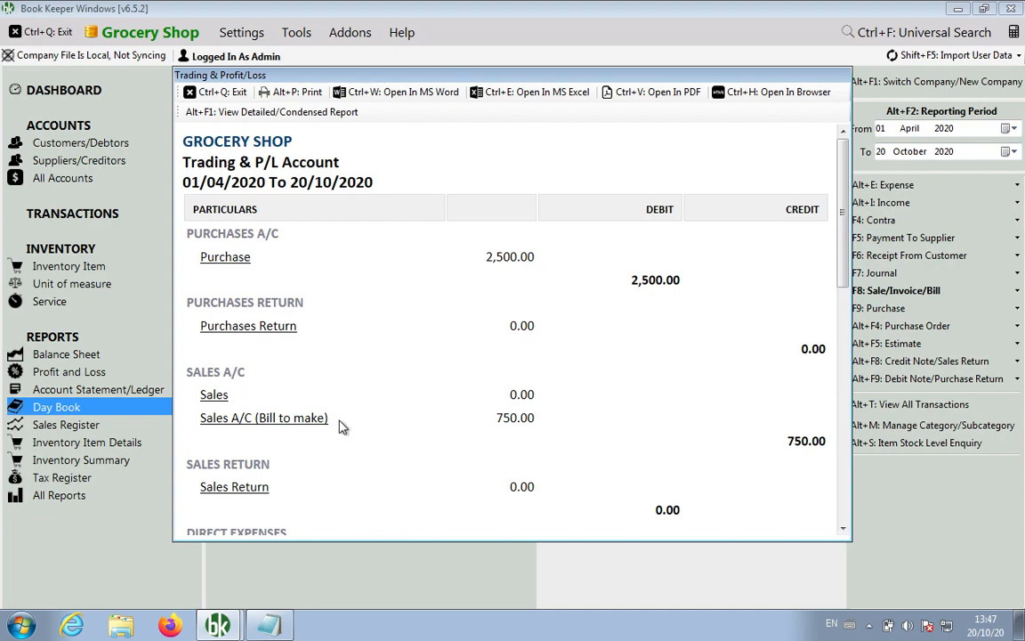
left_click_drag(842, 236, 819, 497)
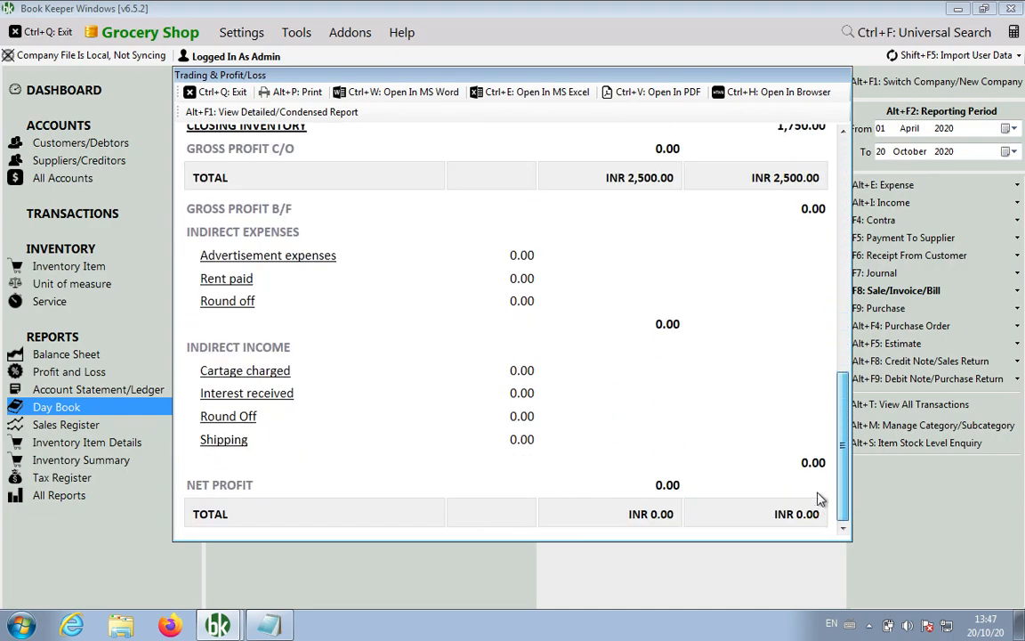
left_click(213, 91)
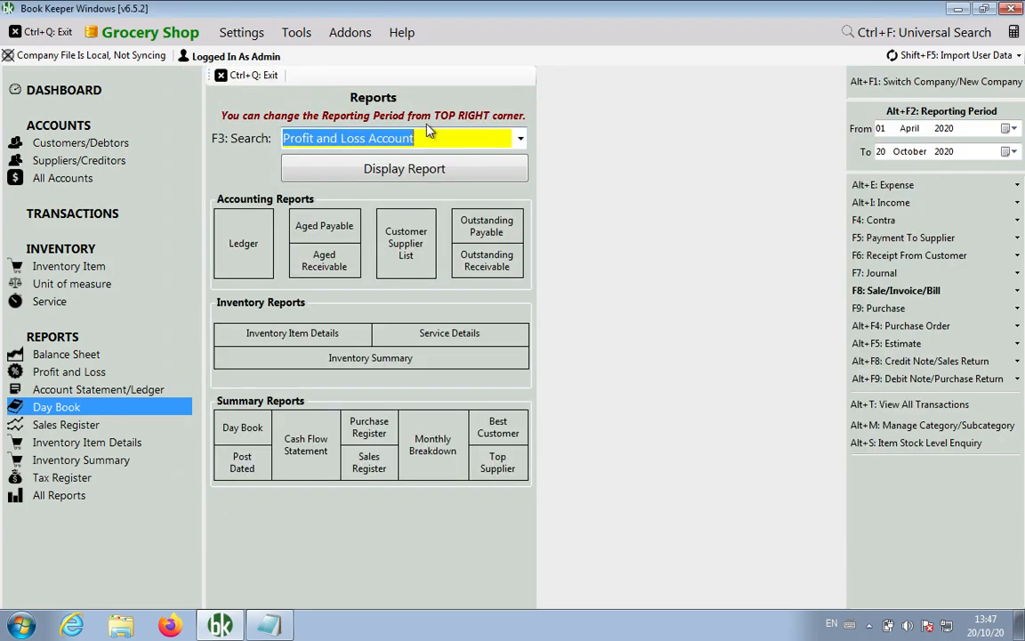
Open the Inventory Item Details report for Aashirvad Aata.
left_click(521, 138)
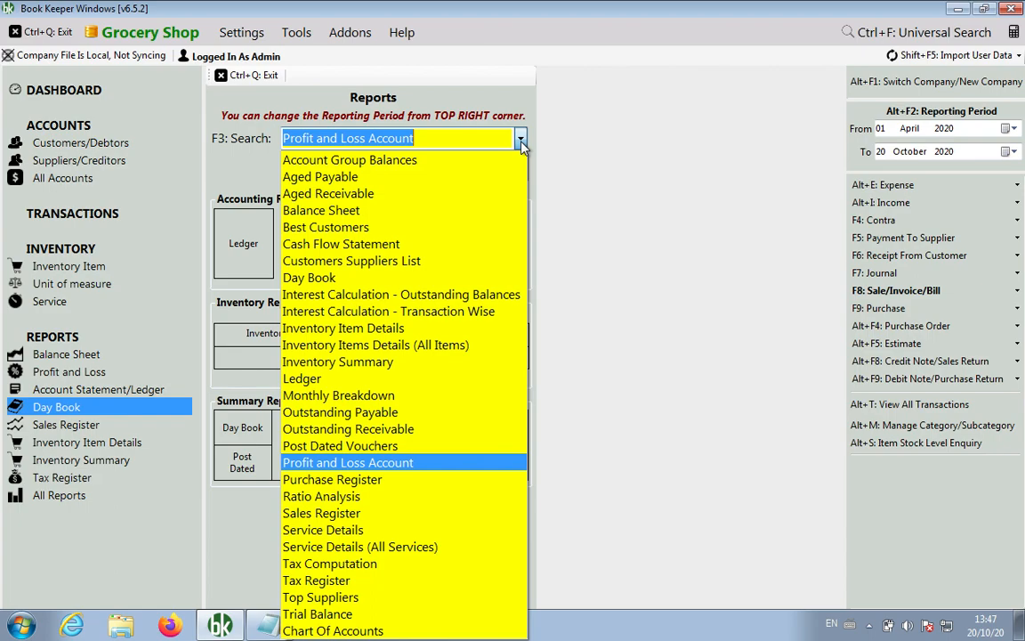
left_click(583, 231)
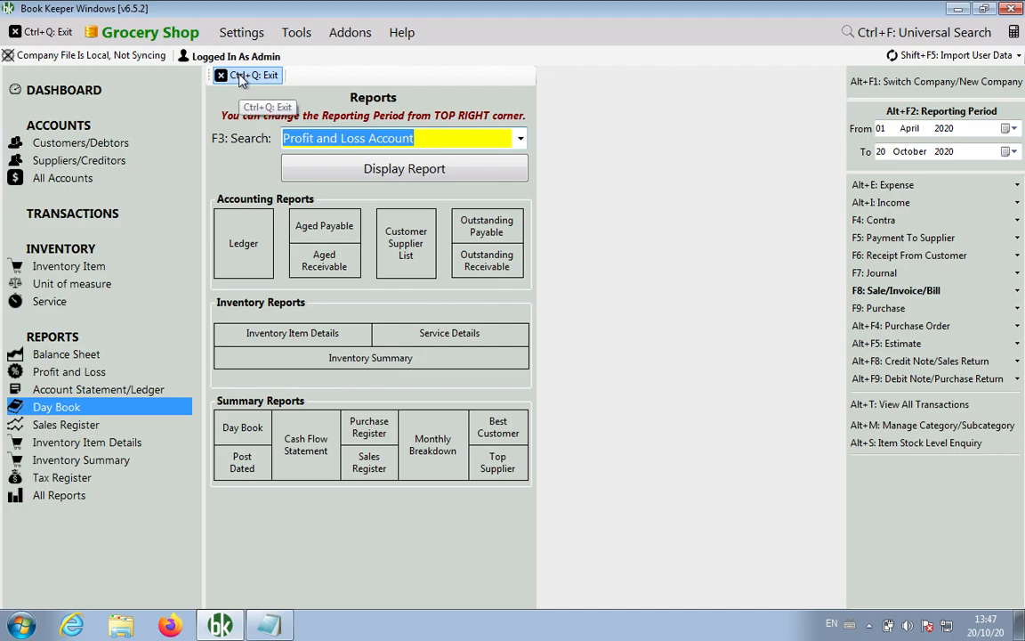
type("in")
key("Down")
key("Down")
key("Down")
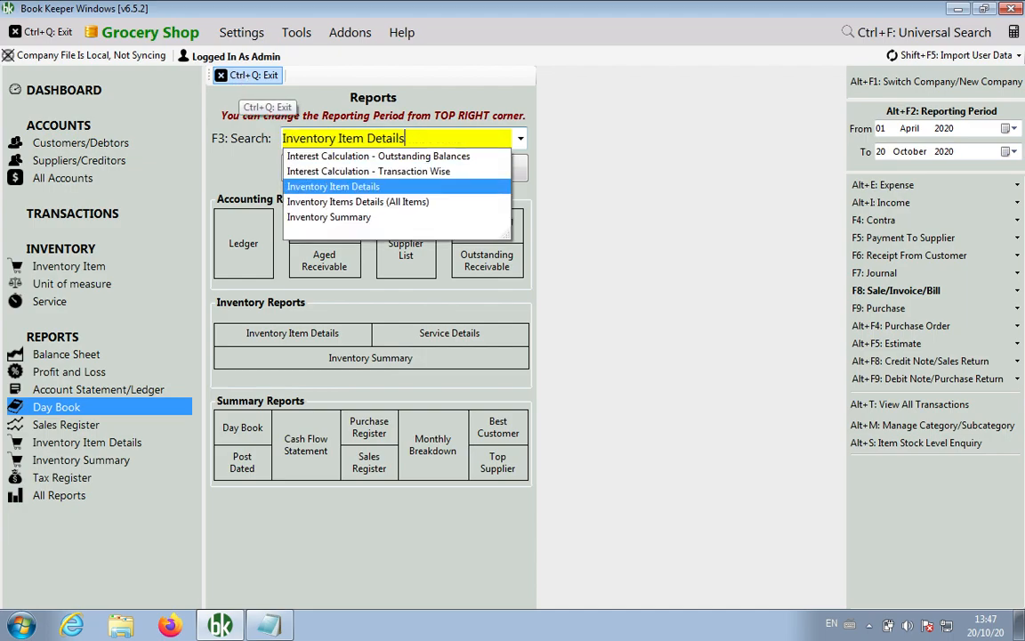
key("Return")
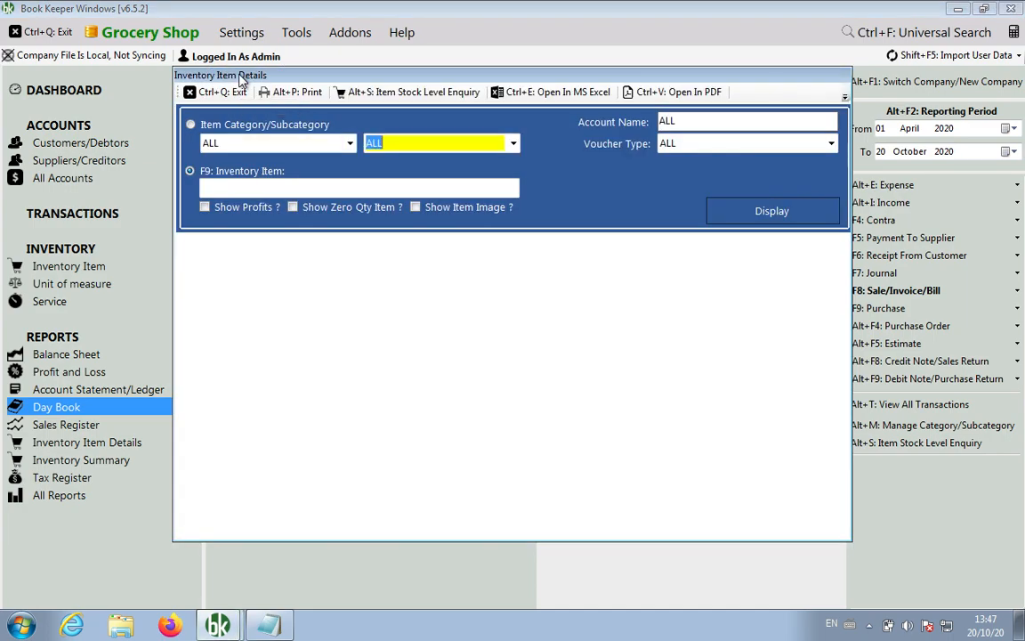
type("aa")
key("Return")
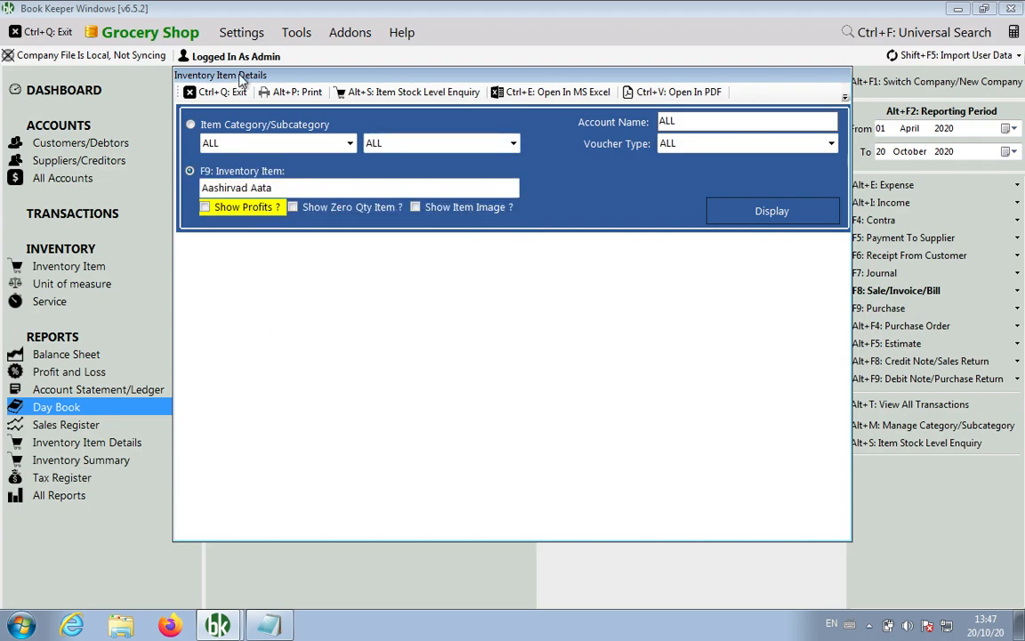
Display Aashirvad Aata's stock movements filtered to Delivery Challan vouchers, then close the report.
left_click(773, 212)
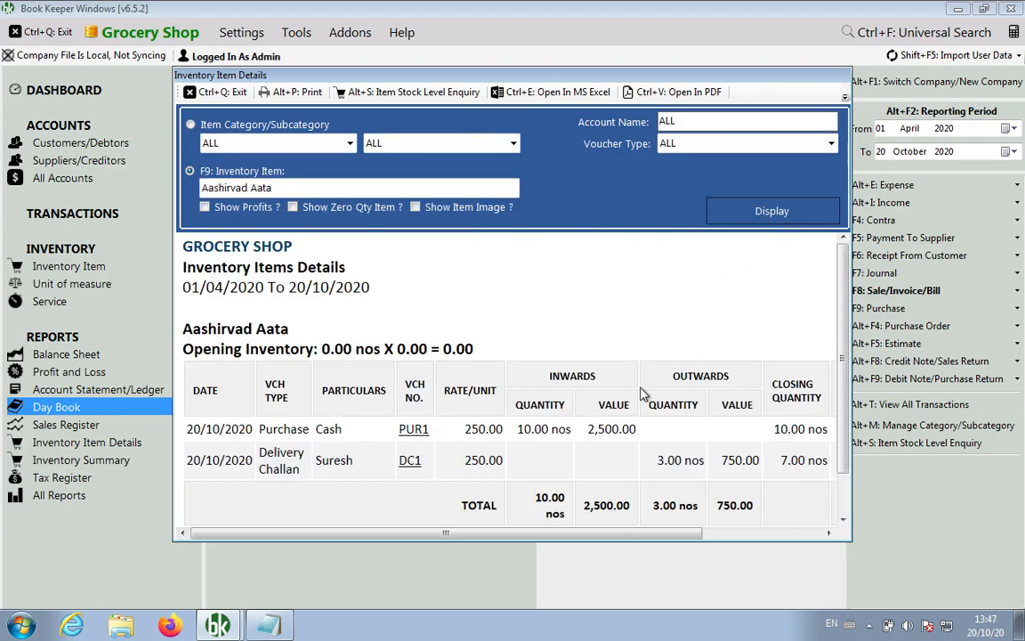
scroll(614, 333, "down", 2)
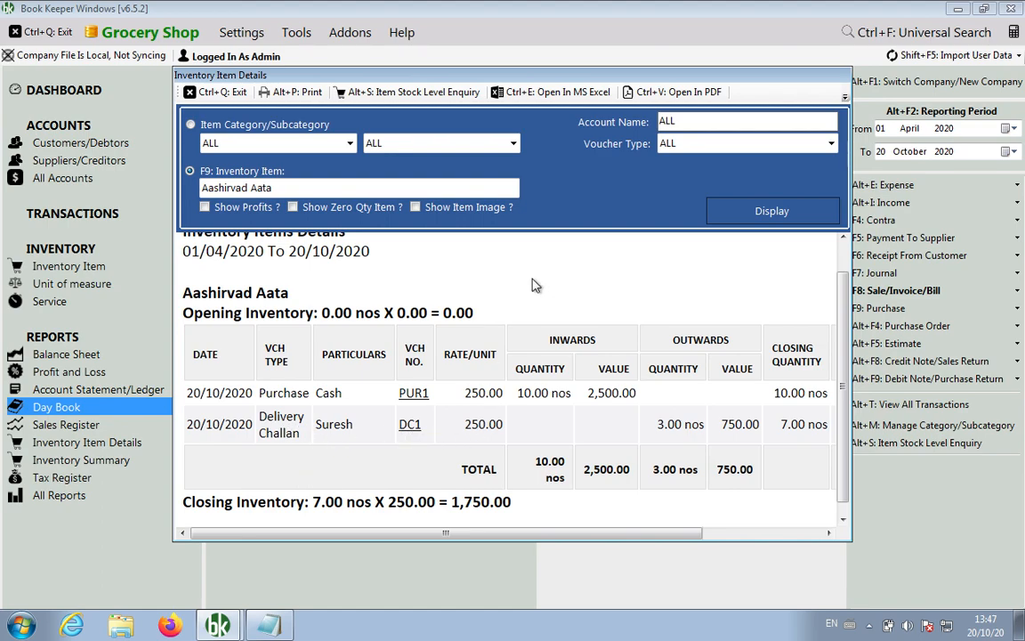
left_click(827, 145)
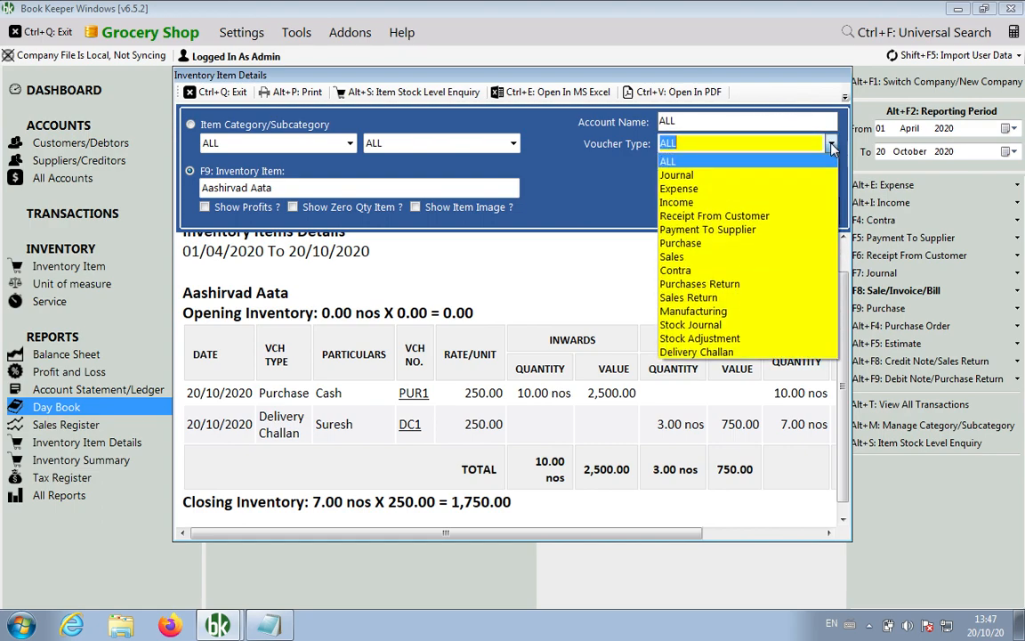
left_click(690, 353)
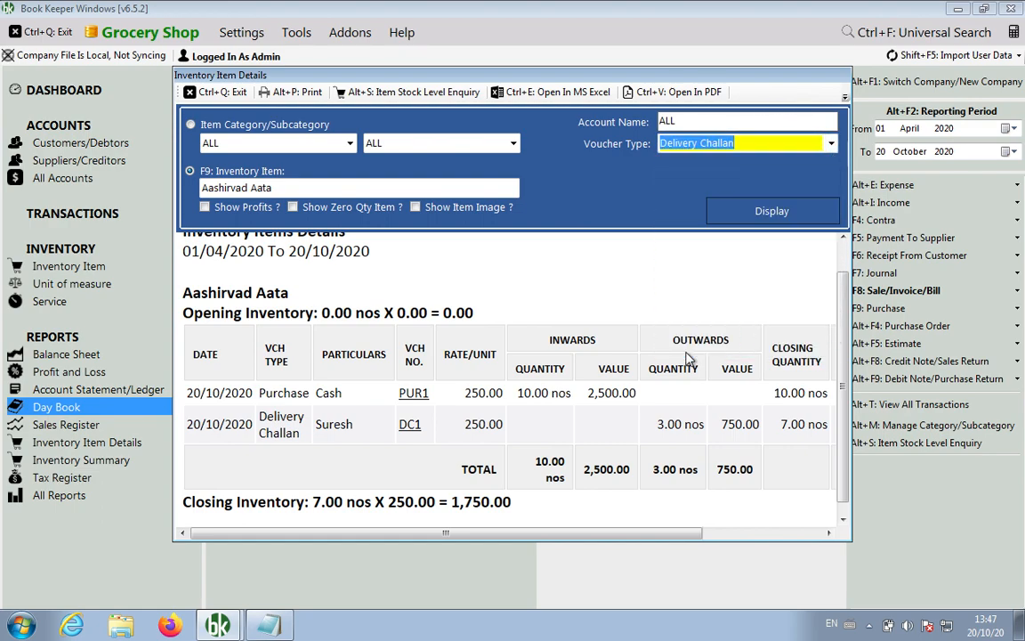
left_click(201, 92)
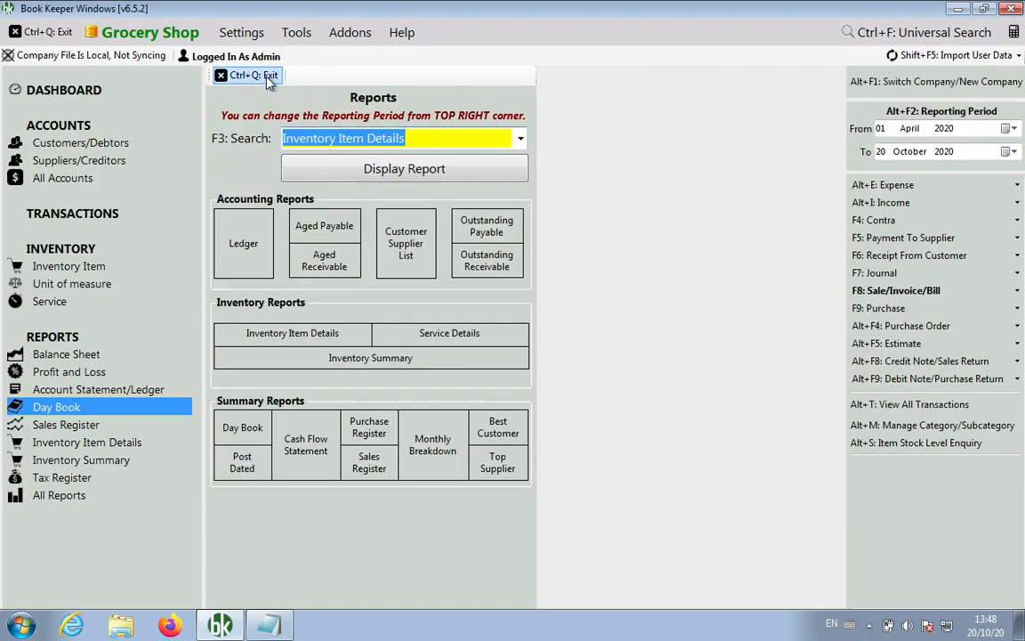
Convert delivery challan DC1 into sales invoice INV1 for 750.00 and save it.
left_click(247, 76)
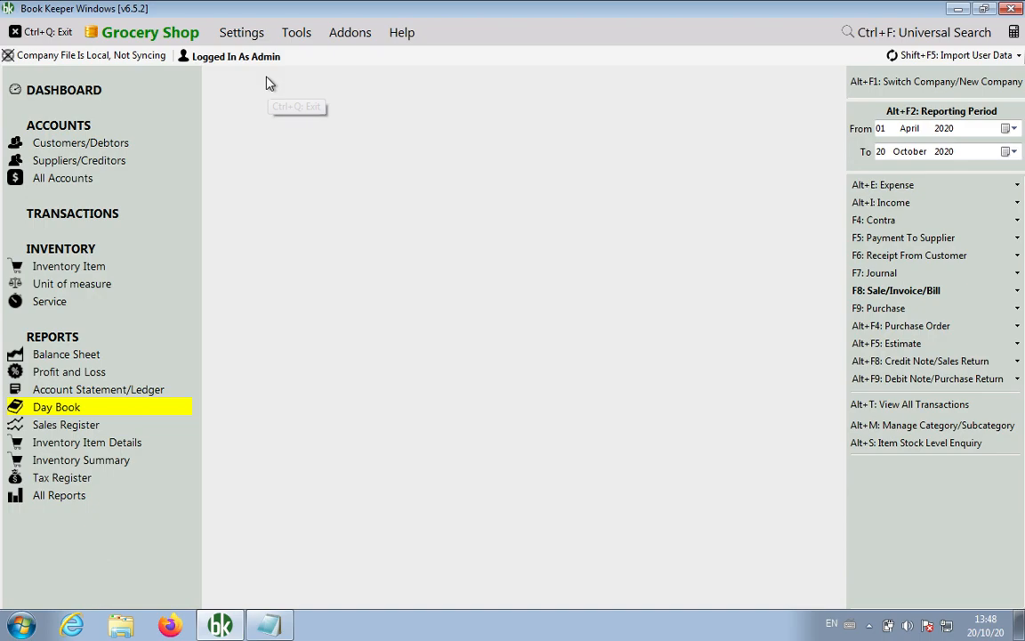
left_click(85, 215)
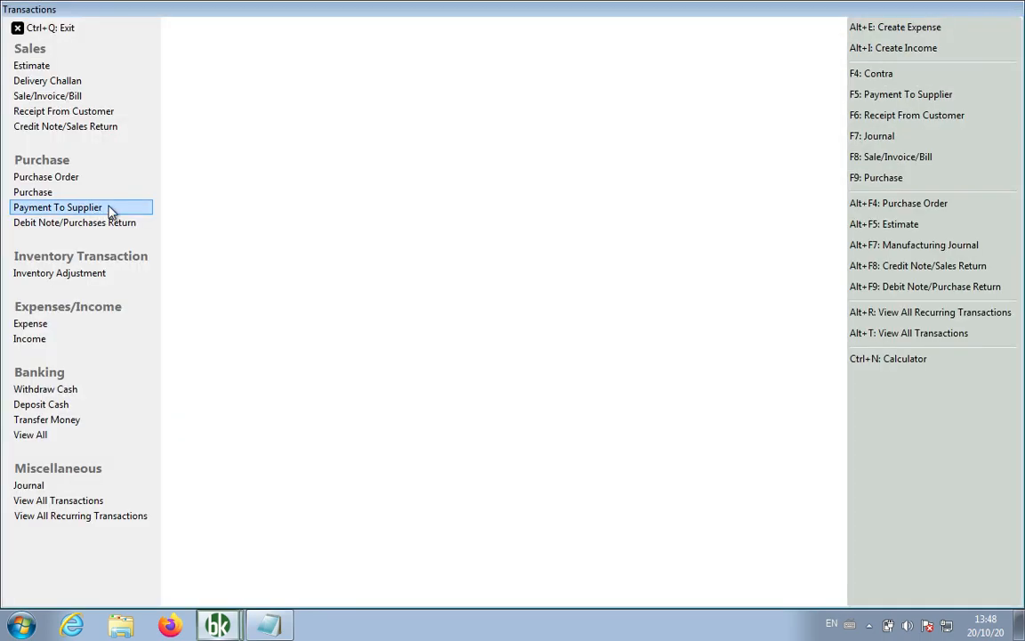
left_click(92, 84)
left_click(202, 90)
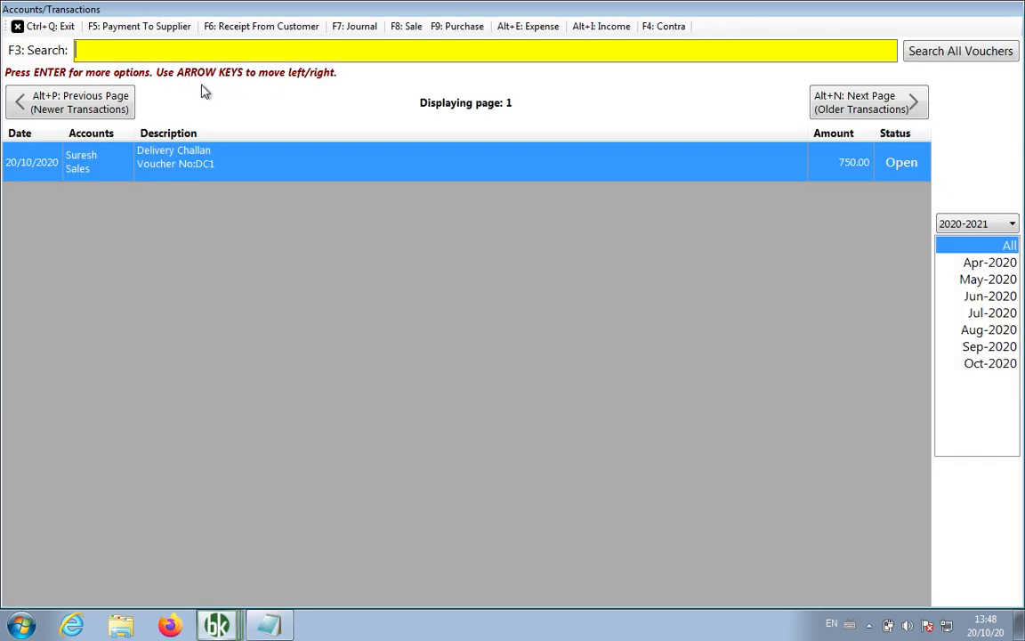
right_click(406, 169)
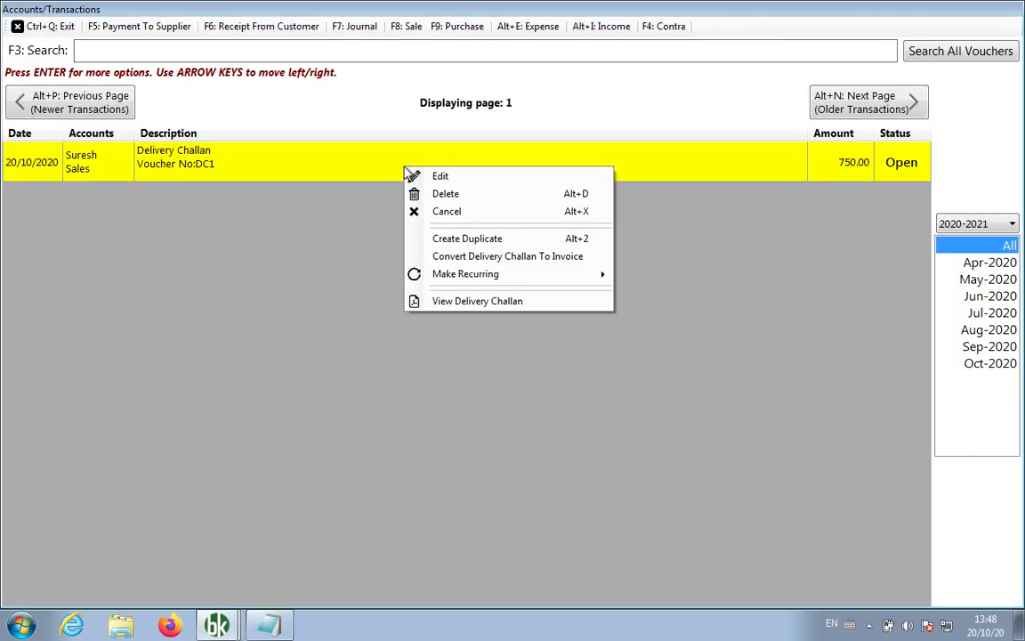
left_click(472, 256)
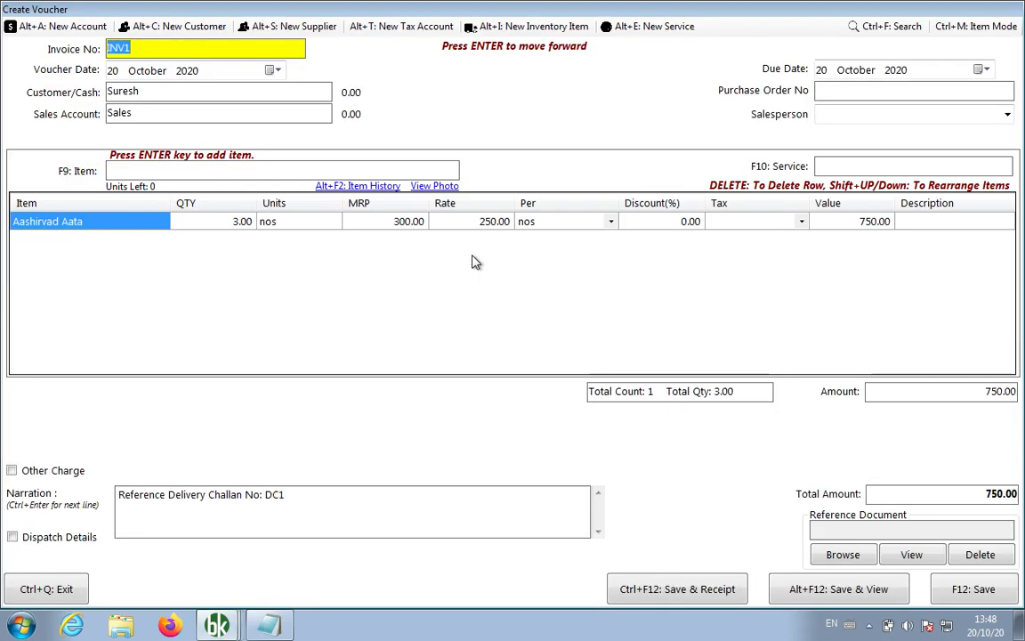
left_click(973, 589)
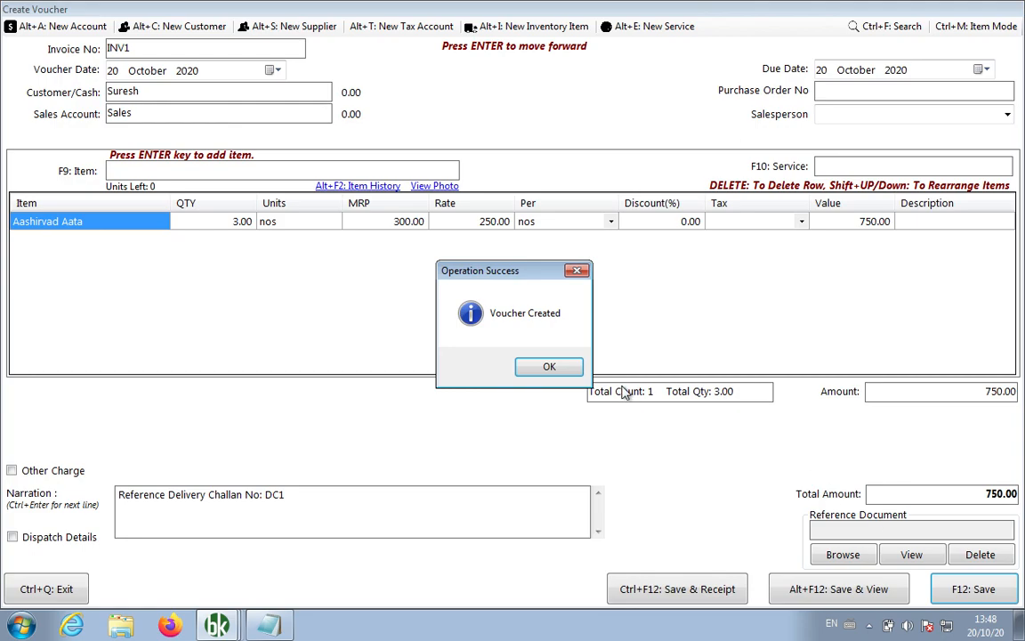
left_click(545, 367)
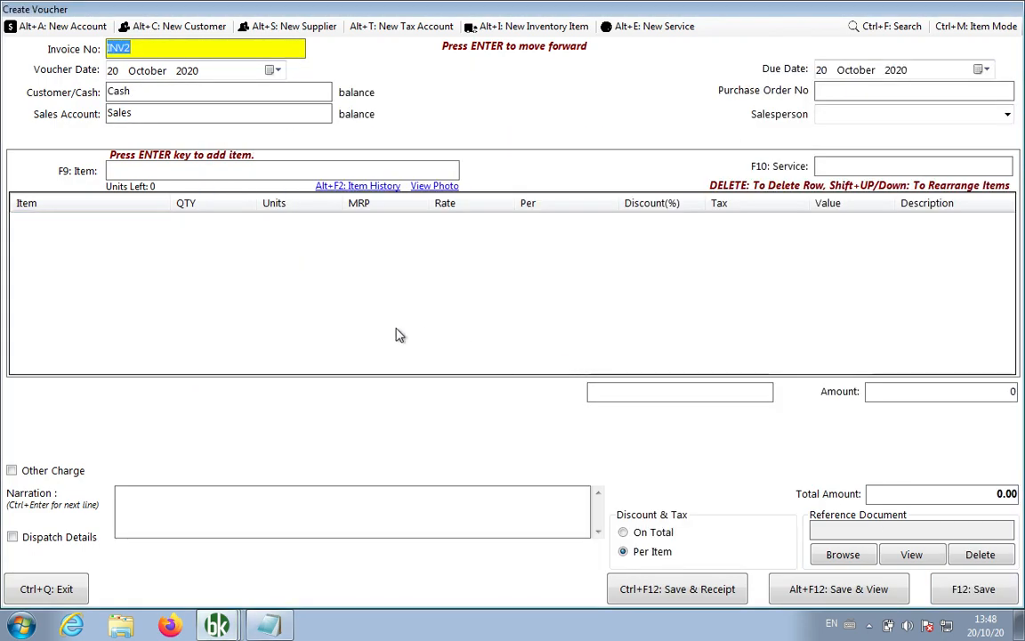
Preview the new sales invoice from the transactions list, then return to the dashboard.
key("ctrl+q")
key("ctrl+q")
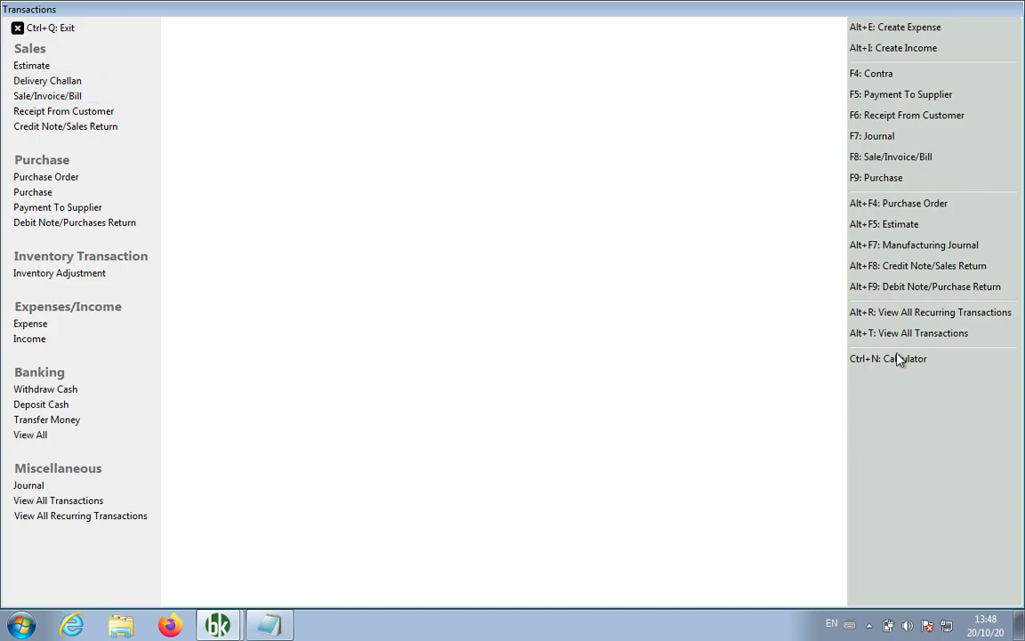
left_click(826, 336)
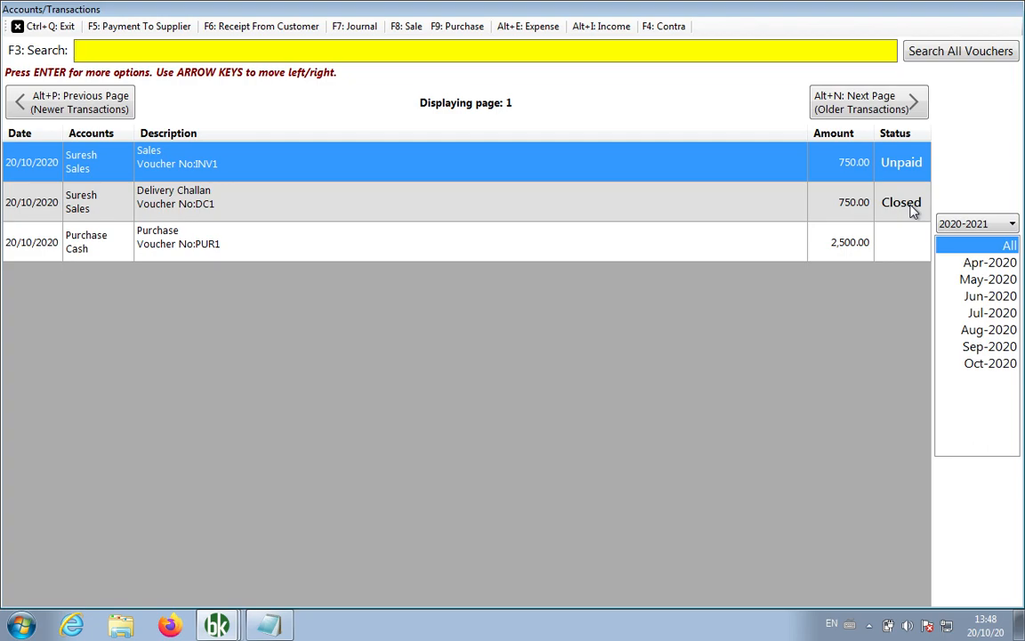
right_click(642, 157)
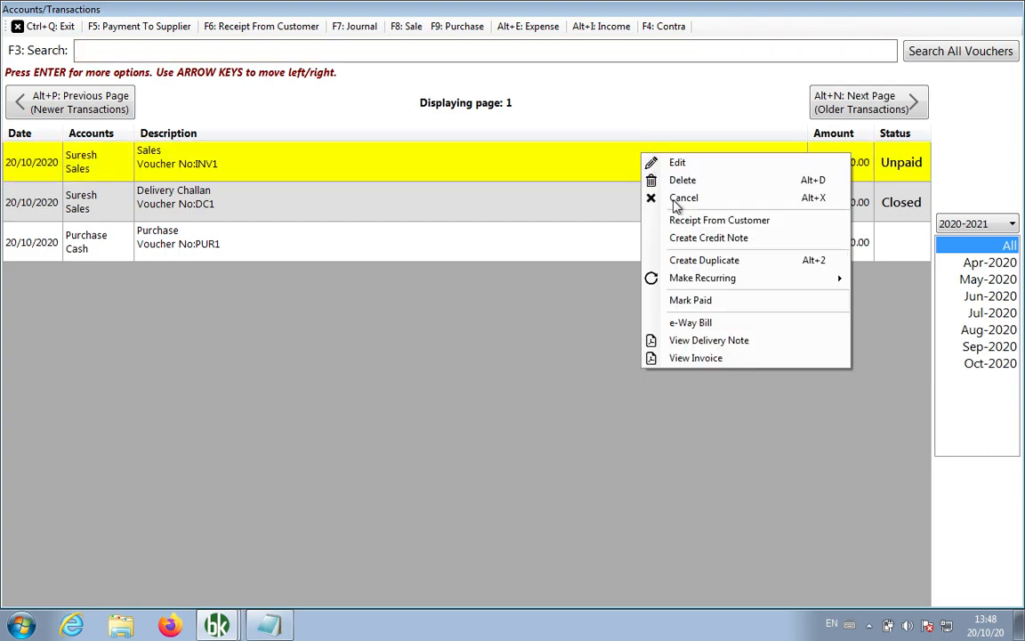
left_click(709, 359)
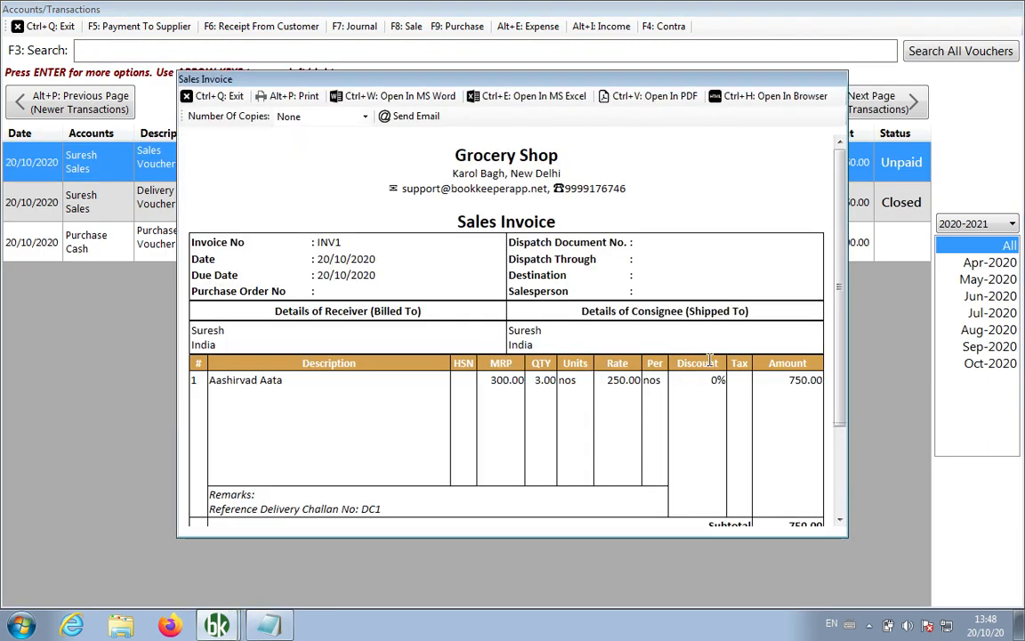
left_click_drag(557, 221, 461, 224)
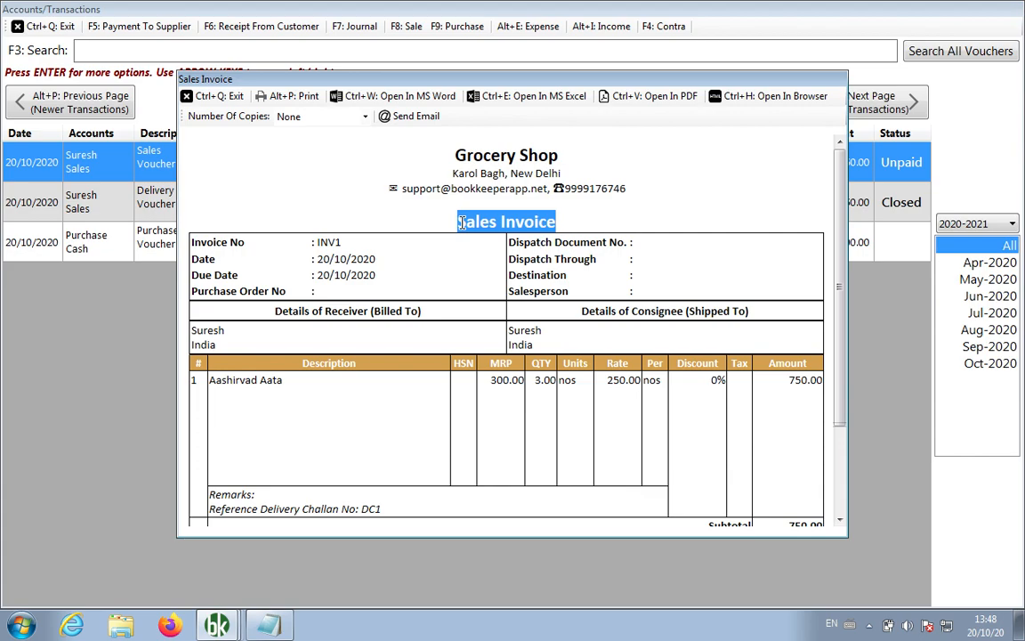
left_click(212, 96)
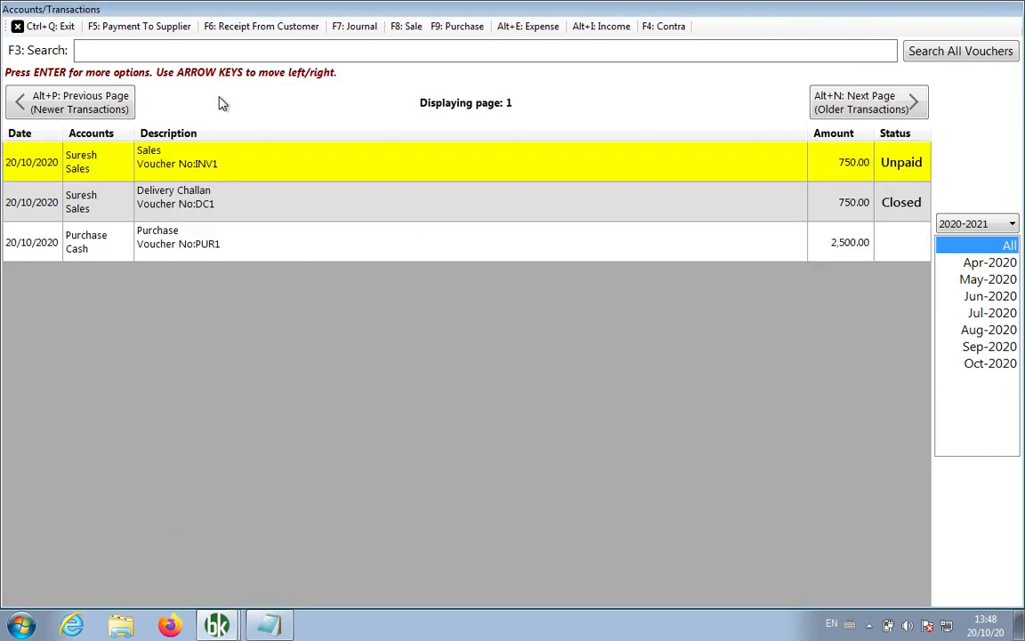
left_click(47, 28)
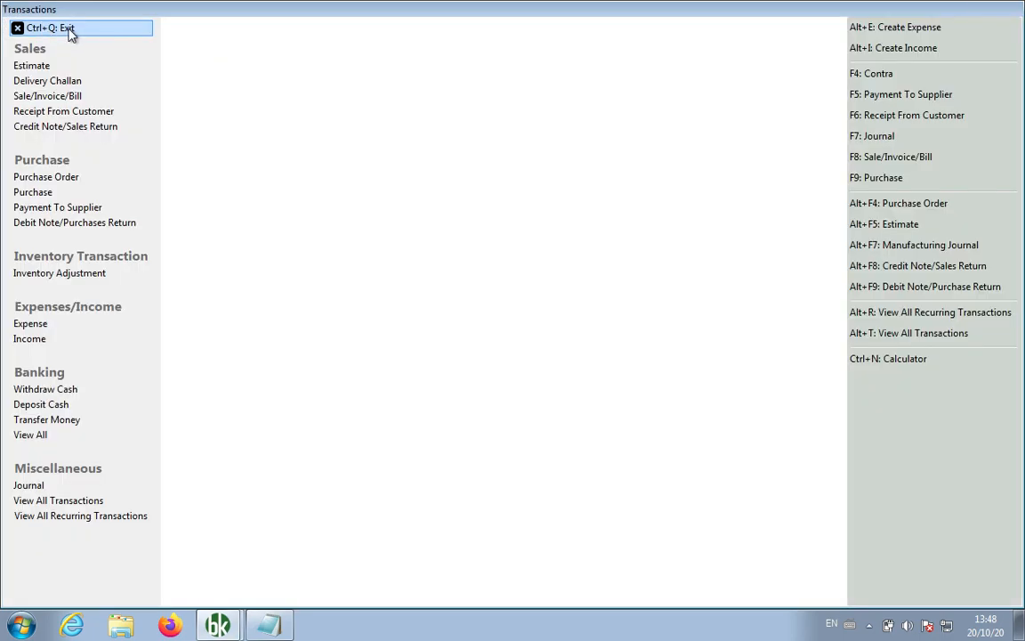
left_click(70, 29)
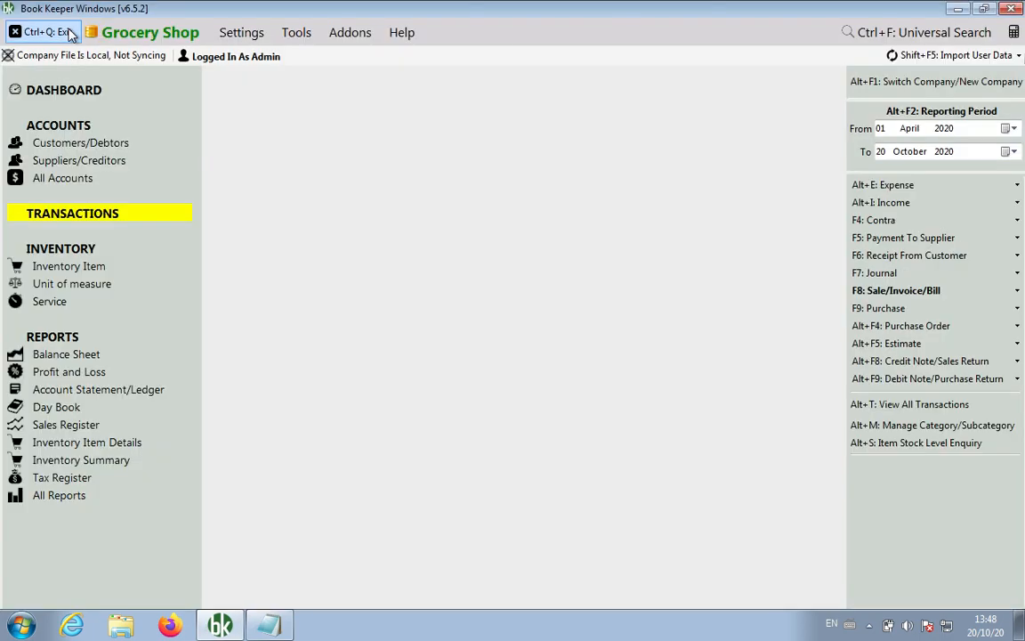
left_click(71, 407)
left_click(441, 167)
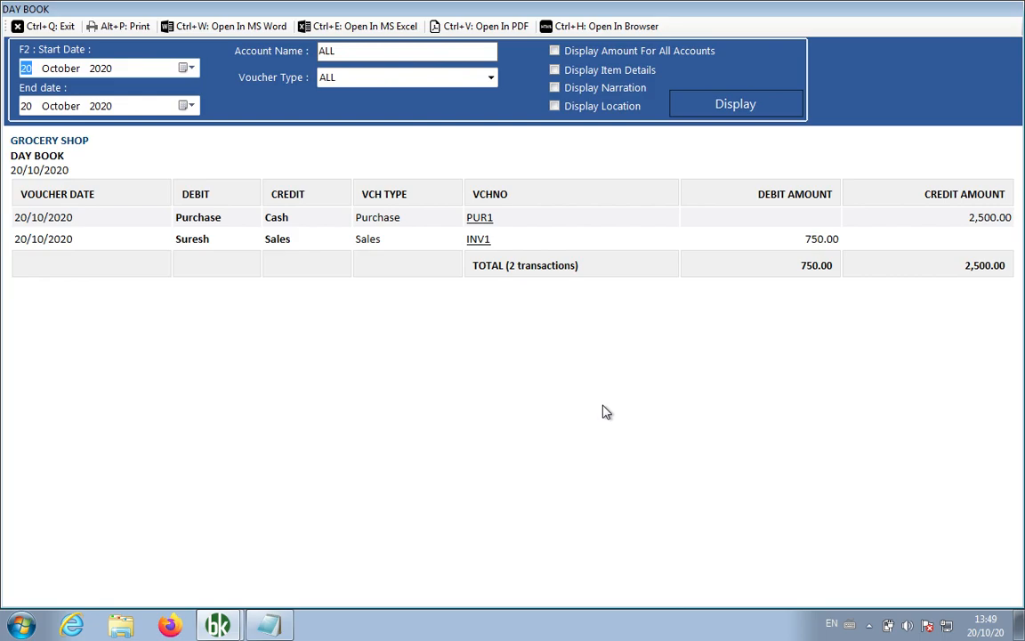
key("ctrl+q")
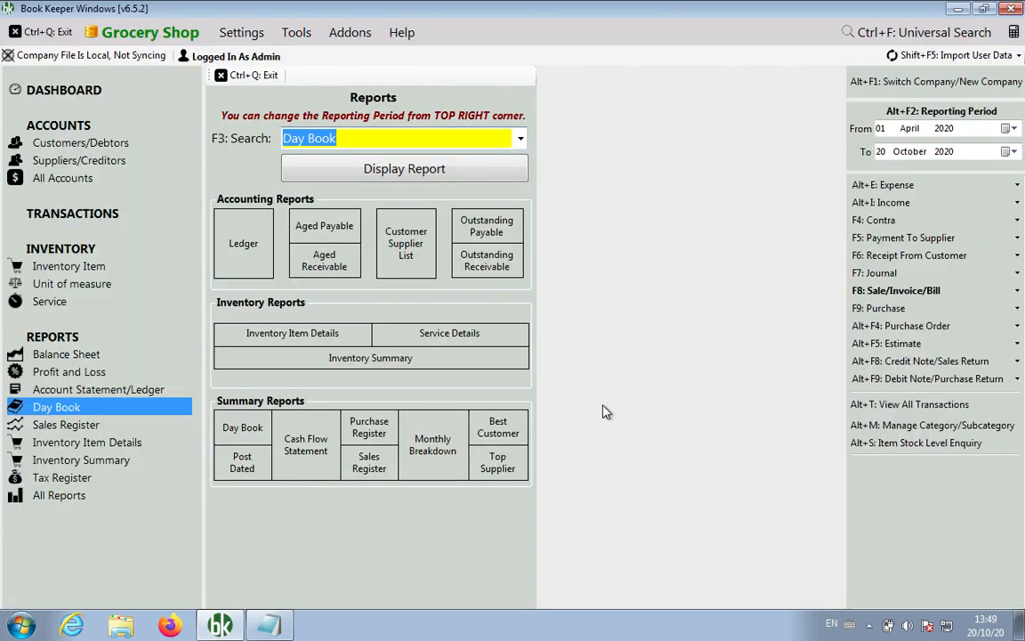
type("Inventory I")
key("Return")
key("F9")
type("aa")
key("Return")
key("Tab")
key("Tab")
key("Tab")
key("Return")
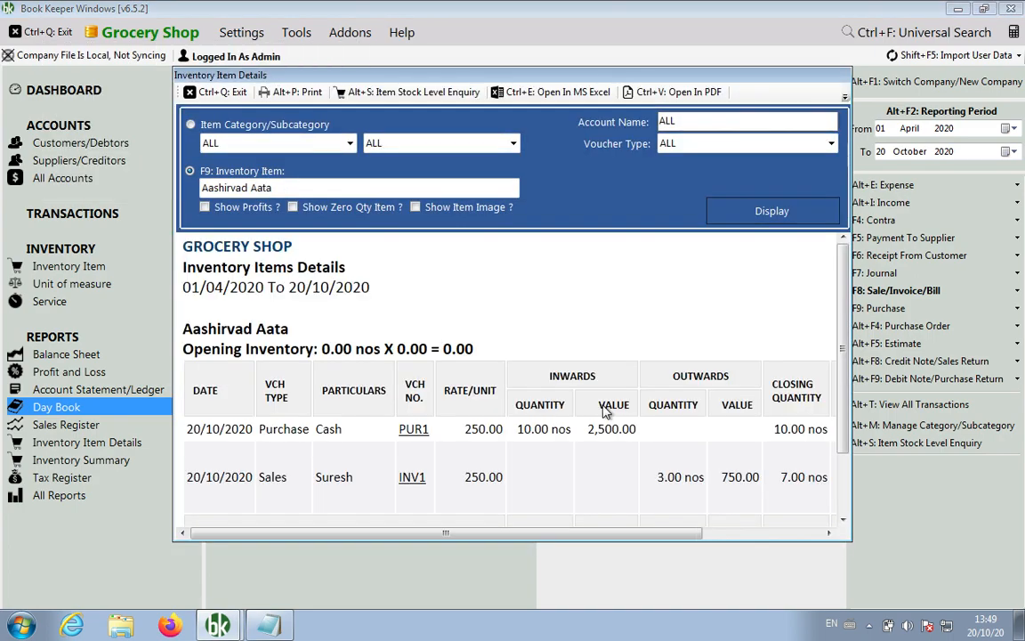
scroll(847, 362, "down", 2)
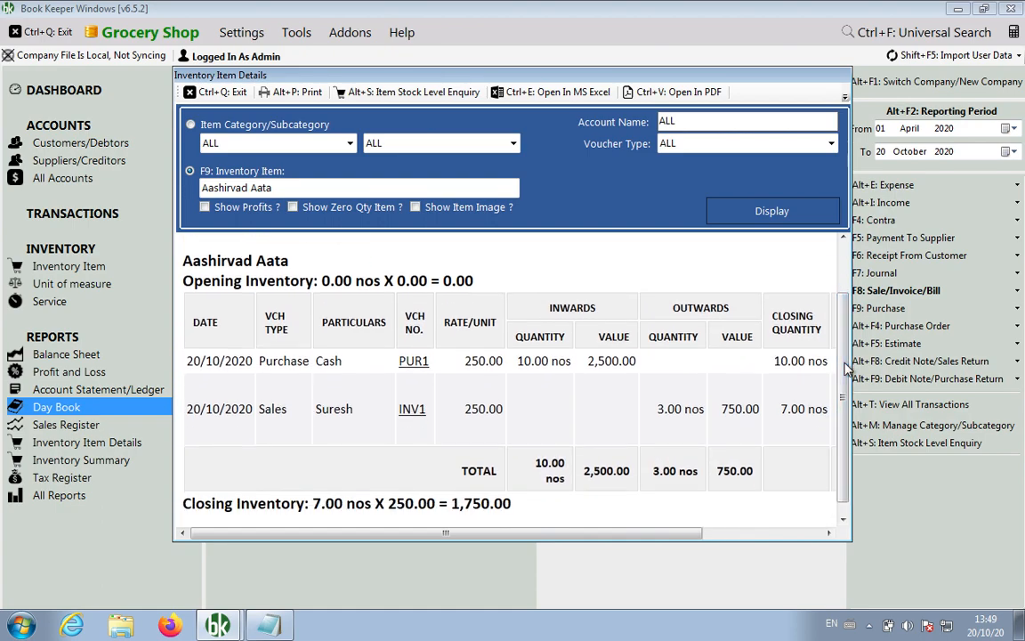
key("Escape")
key("Escape")
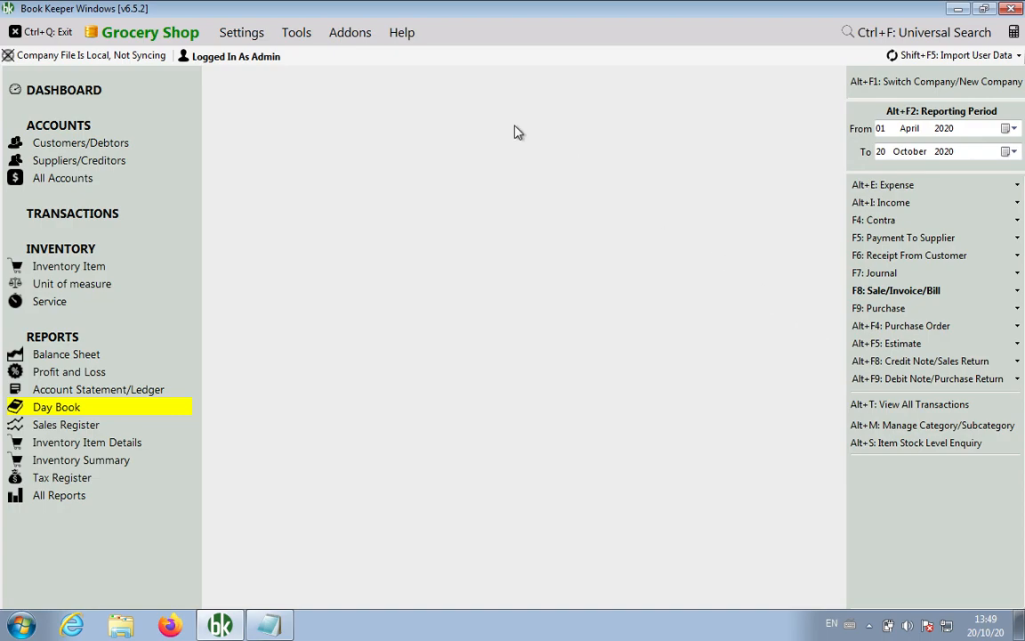
left_click(105, 144)
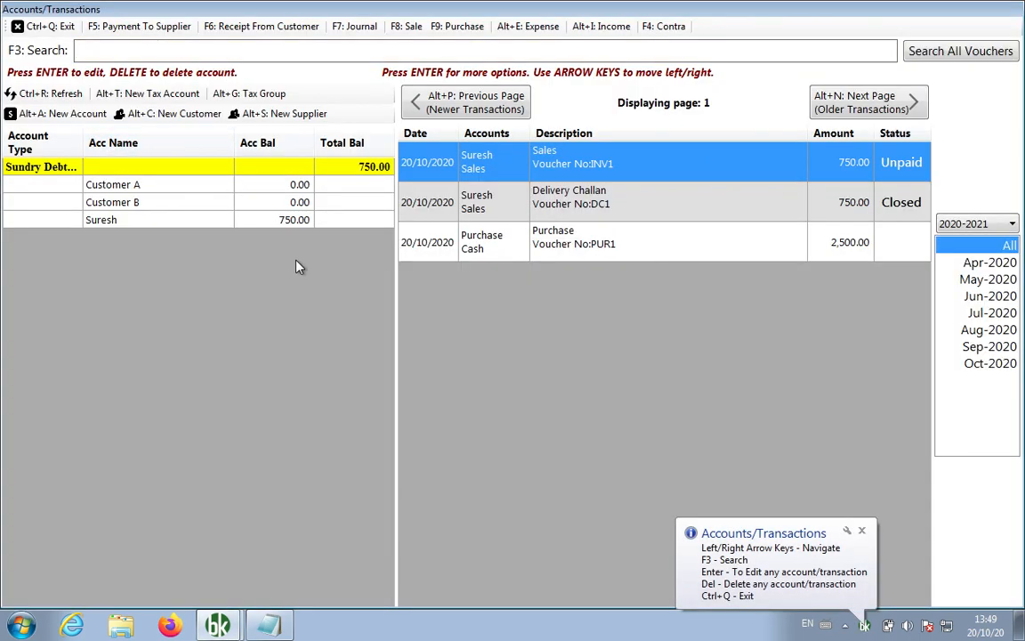
key("Down")
key("Down")
key("Down")
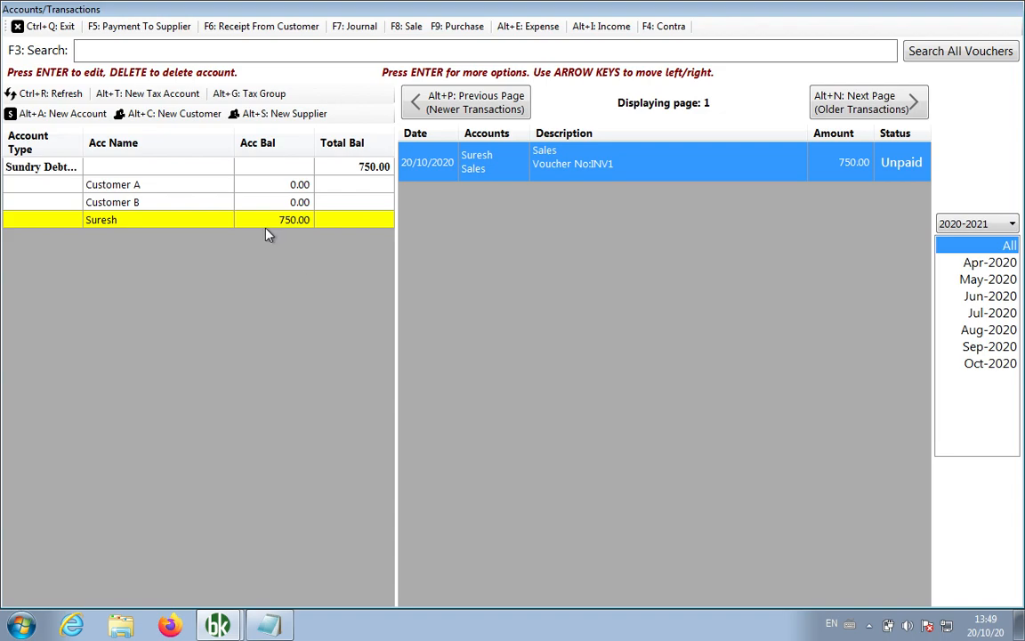
right_click(272, 223)
left_click(335, 286)
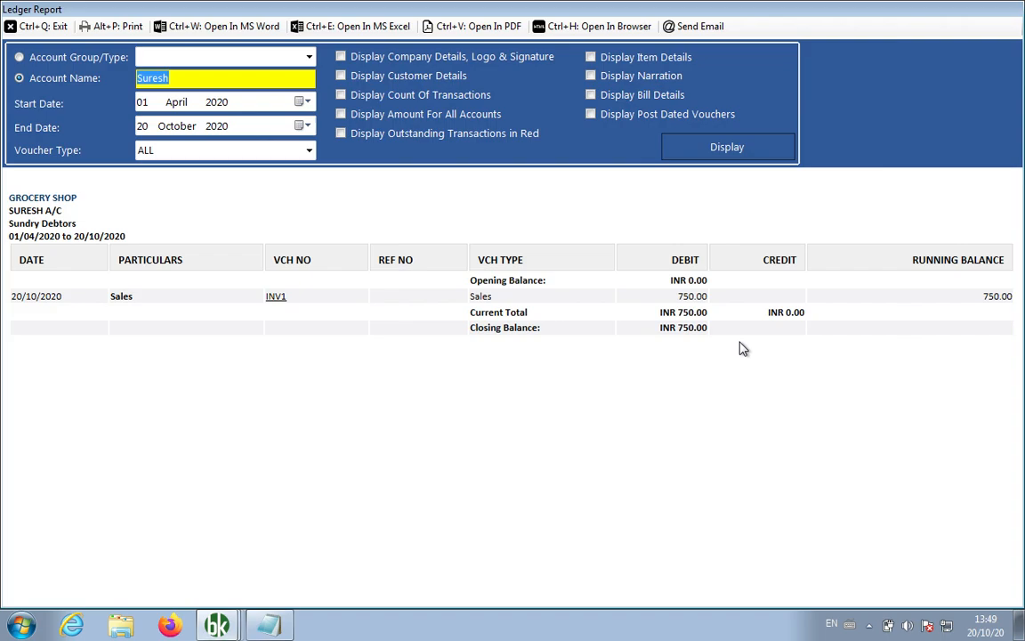
key("ctrl+q")
left_click(51, 27)
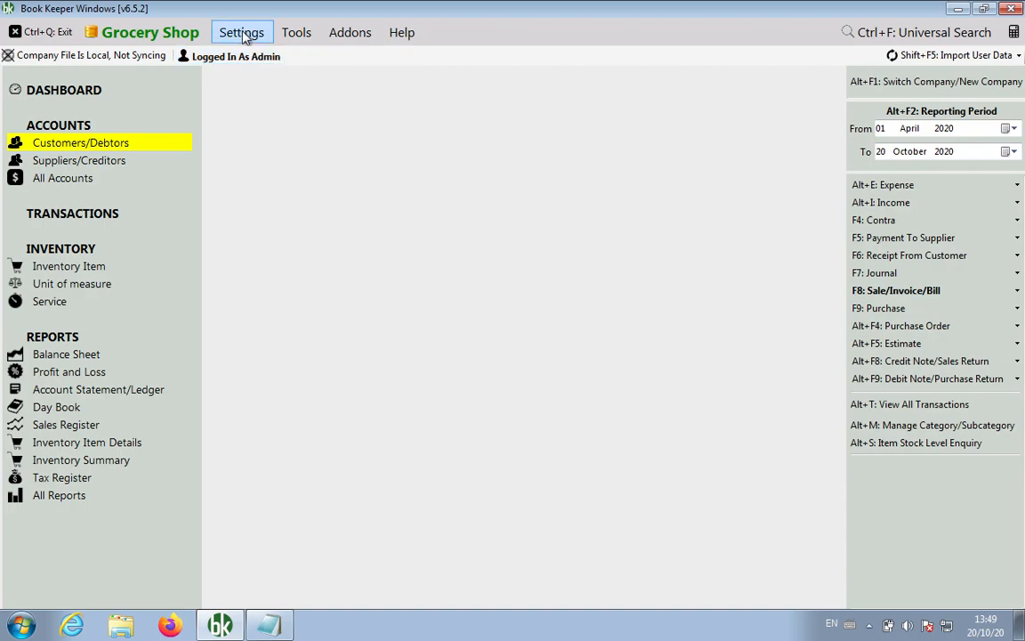
left_click(243, 34)
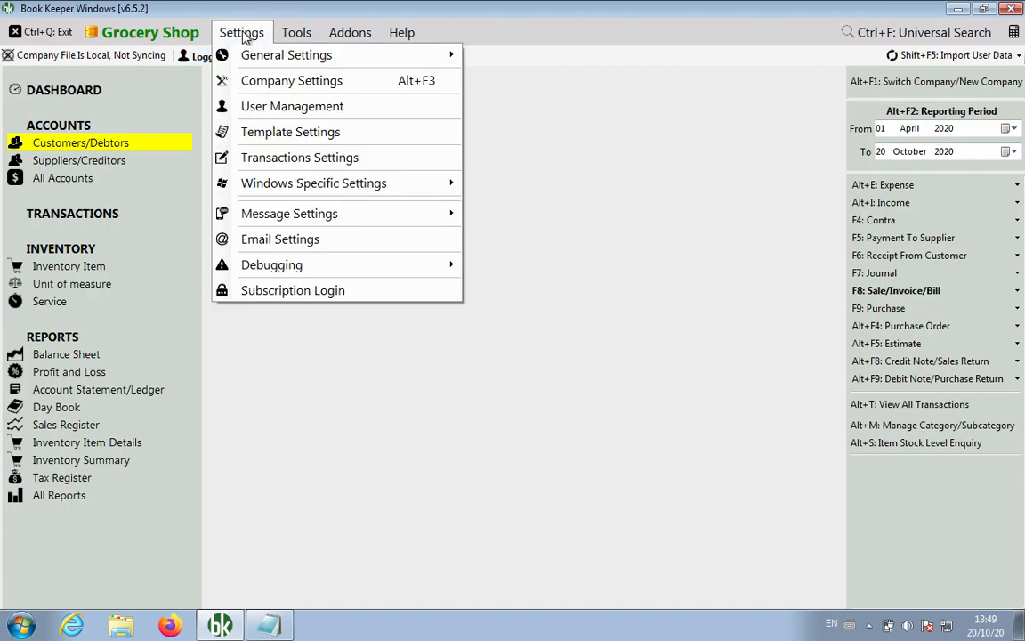
left_click(273, 133)
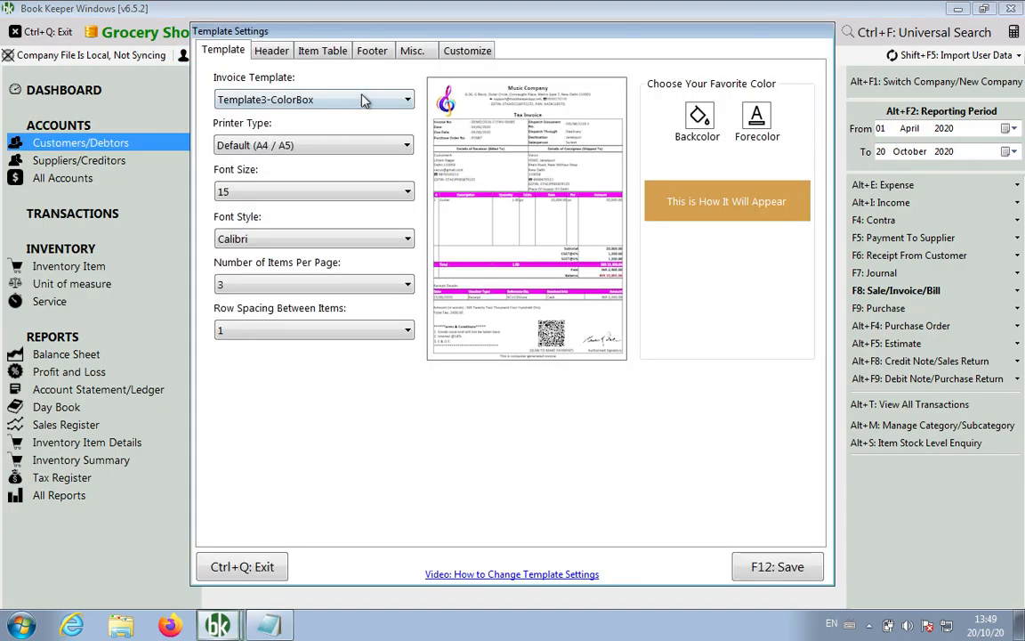
left_click(374, 52)
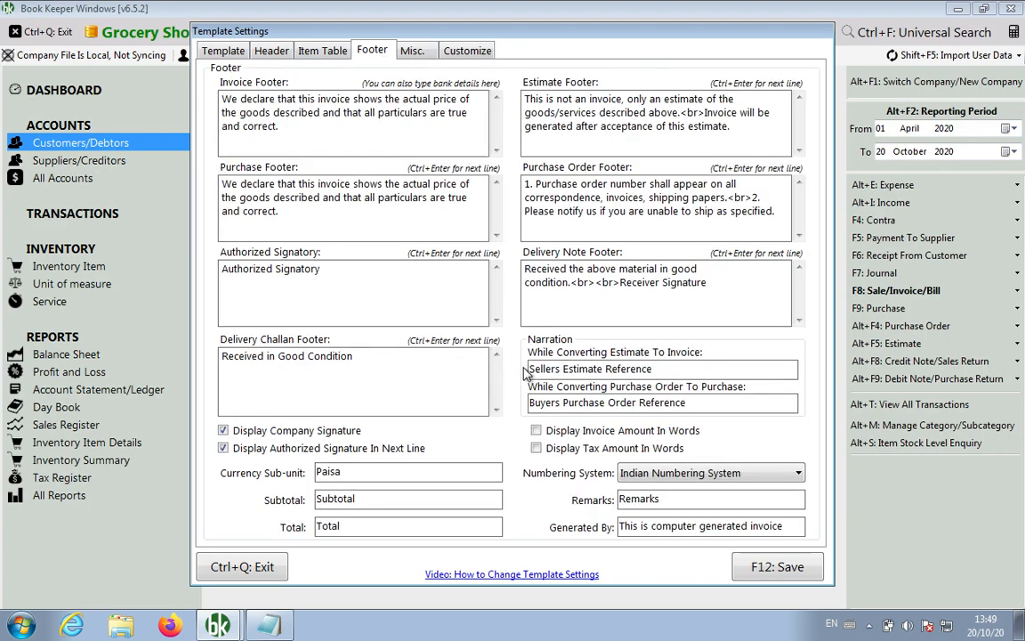
left_click_drag(356, 357, 197, 356)
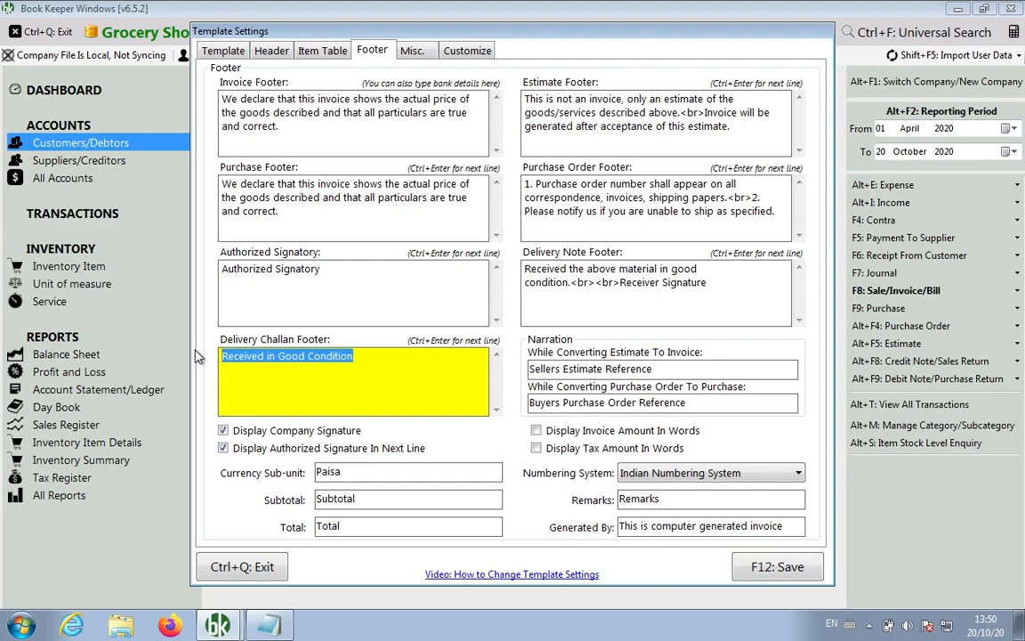
left_click(244, 567)
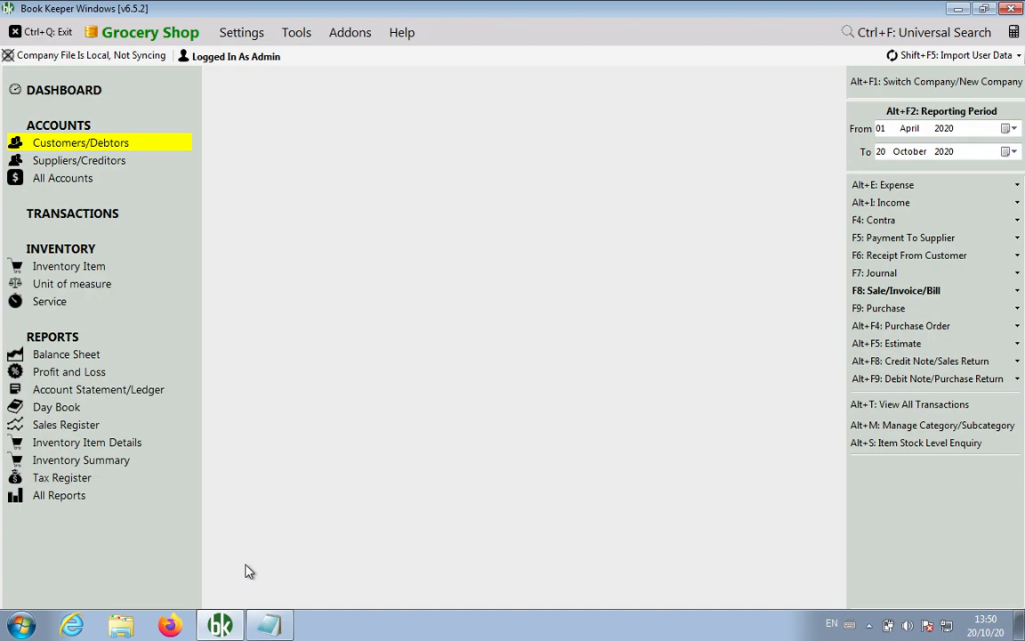
Add the support e-mail address and the note 'You cannot convert multiple DC into invoice' in Notepad.
key("alt+Tab")
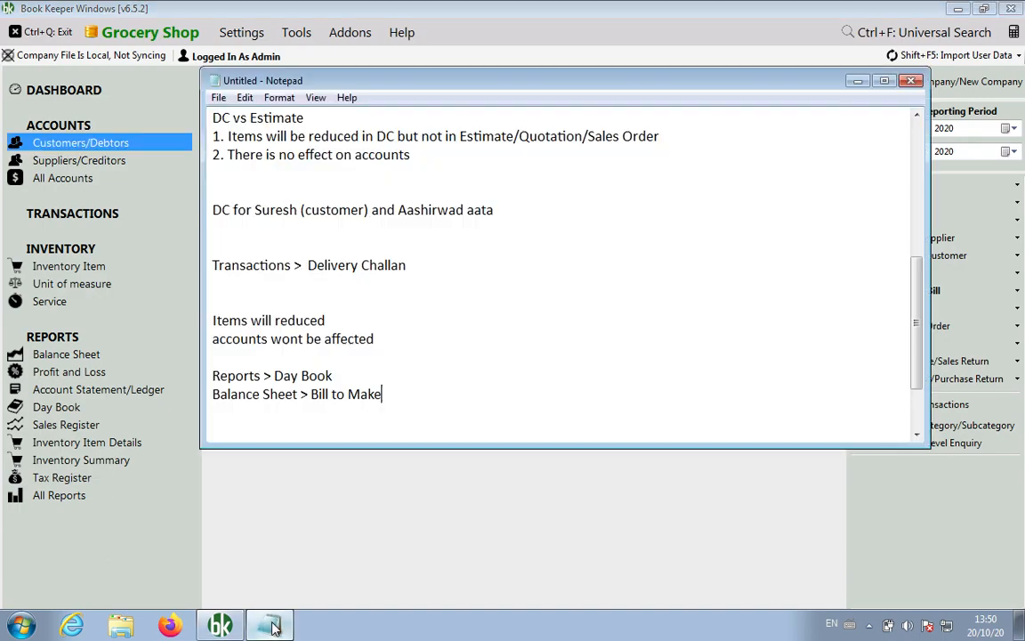
key("Return")
key("Return")
key("Return")
key("Return")
key("Return")
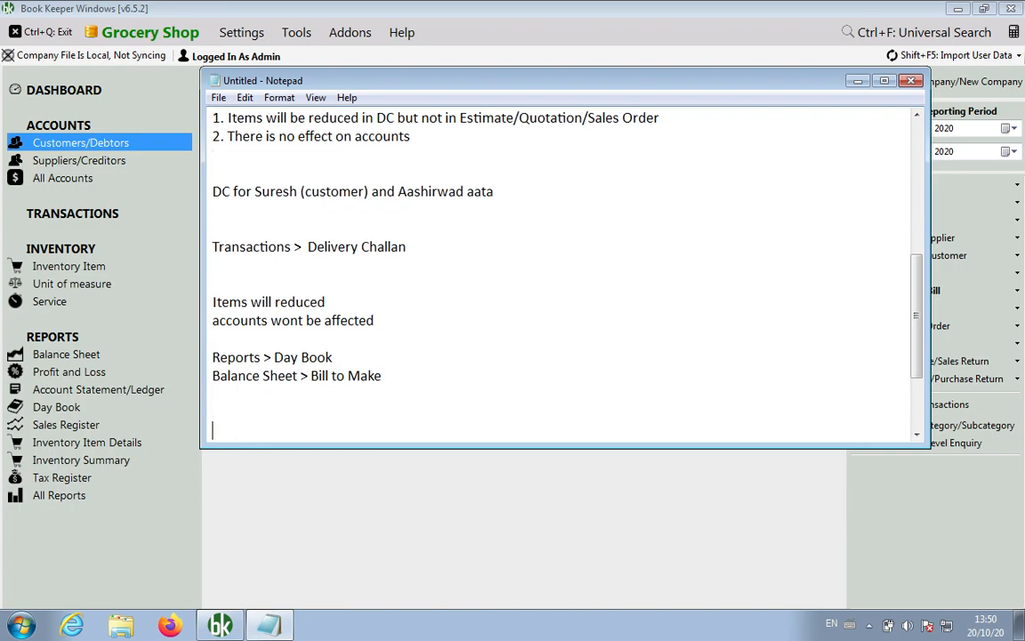
key("BackSpace")
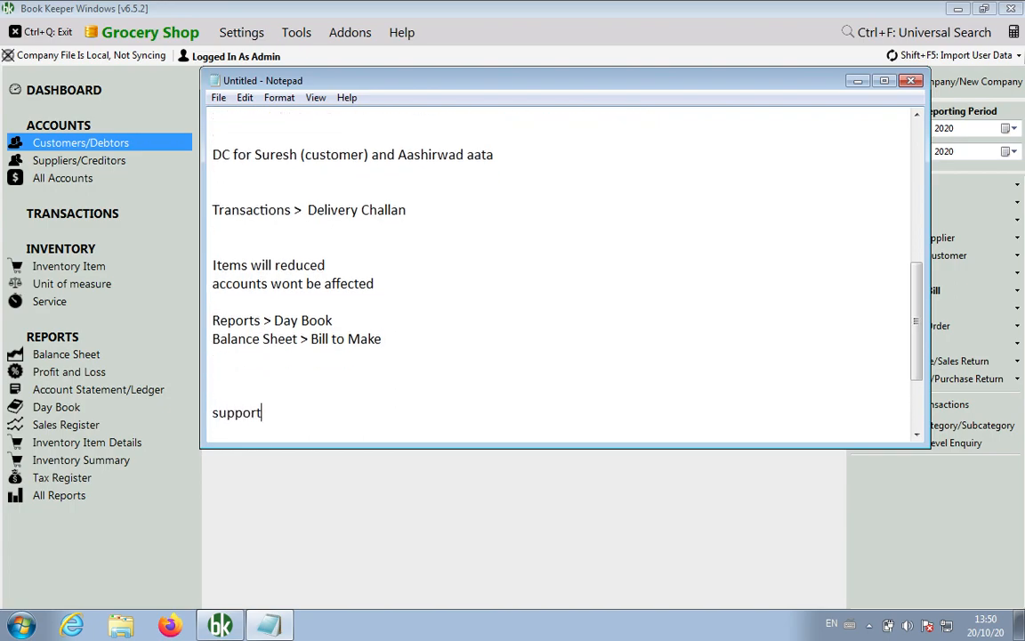
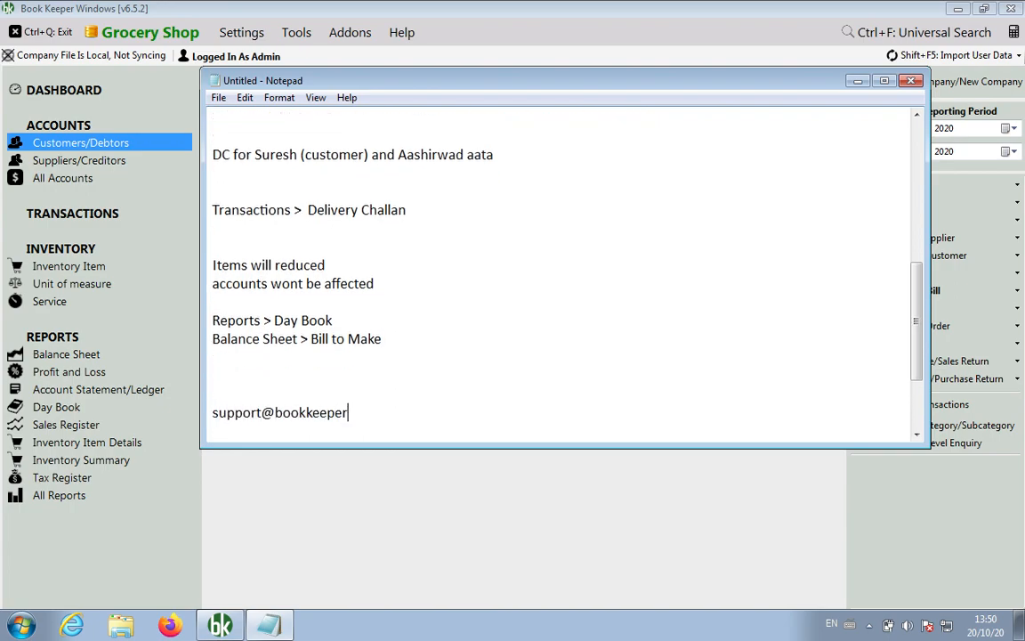
key("Return")
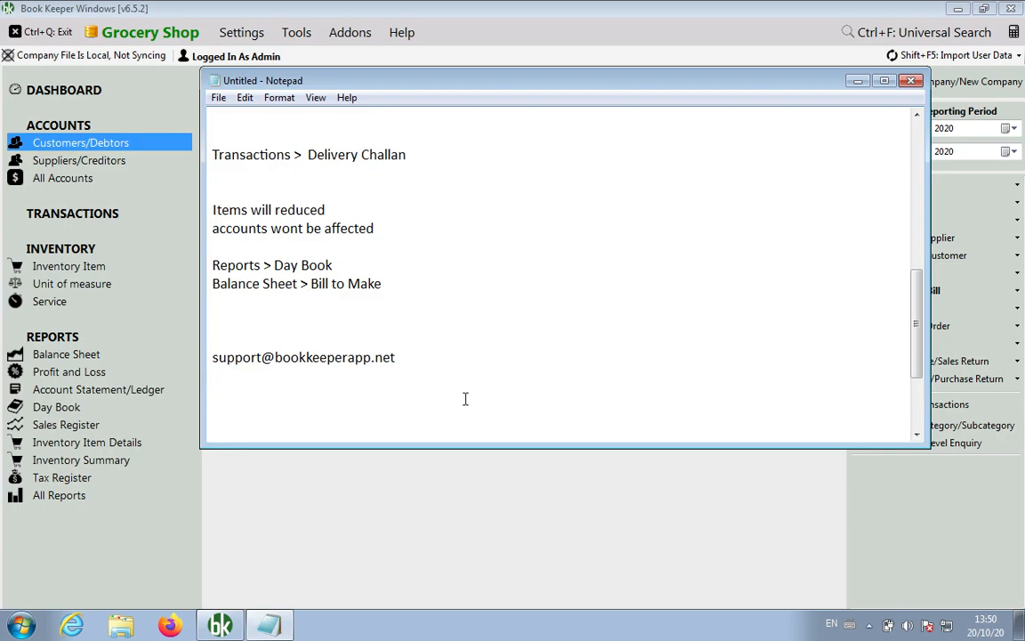
type("You cannot convert m")
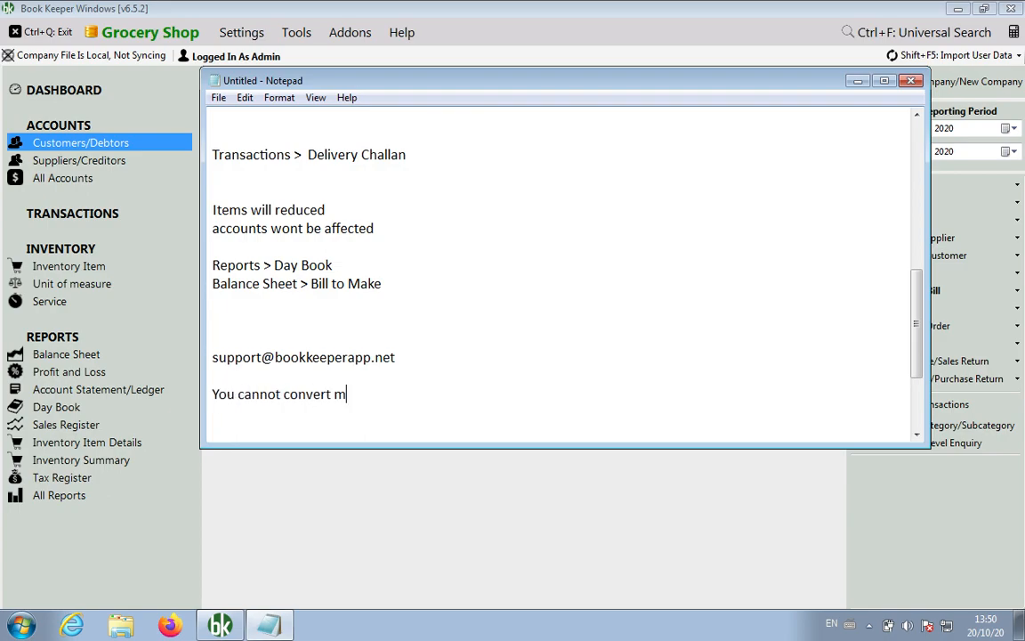
type("ultiple DC into invoice")
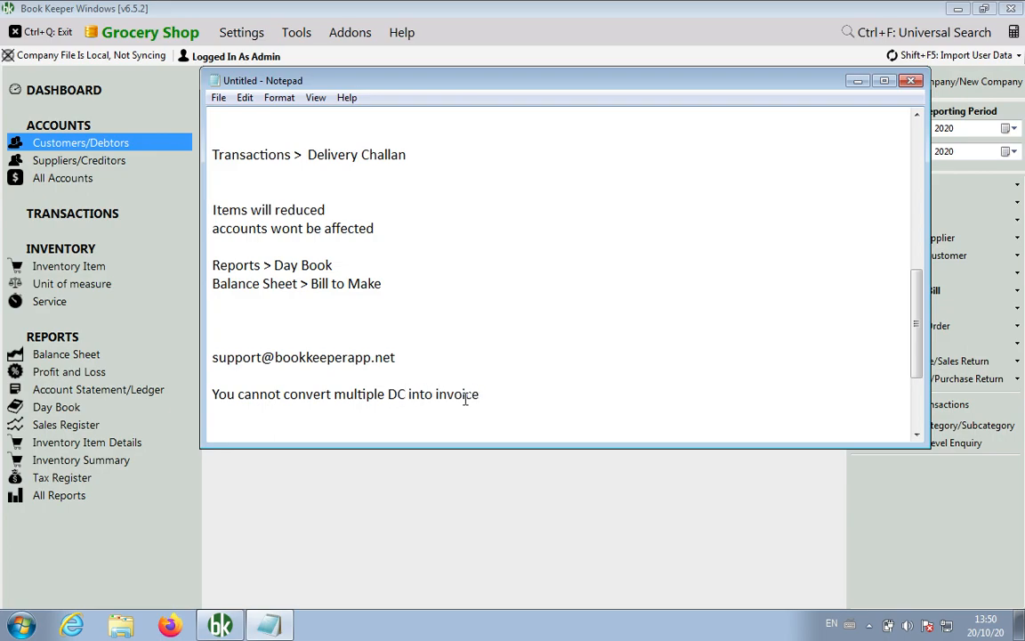
Insert an 'as of now:' heading and add 'DC feature is available only in BKW'.
key("Up")
key("Return")
key("Return")
type("as of now:")
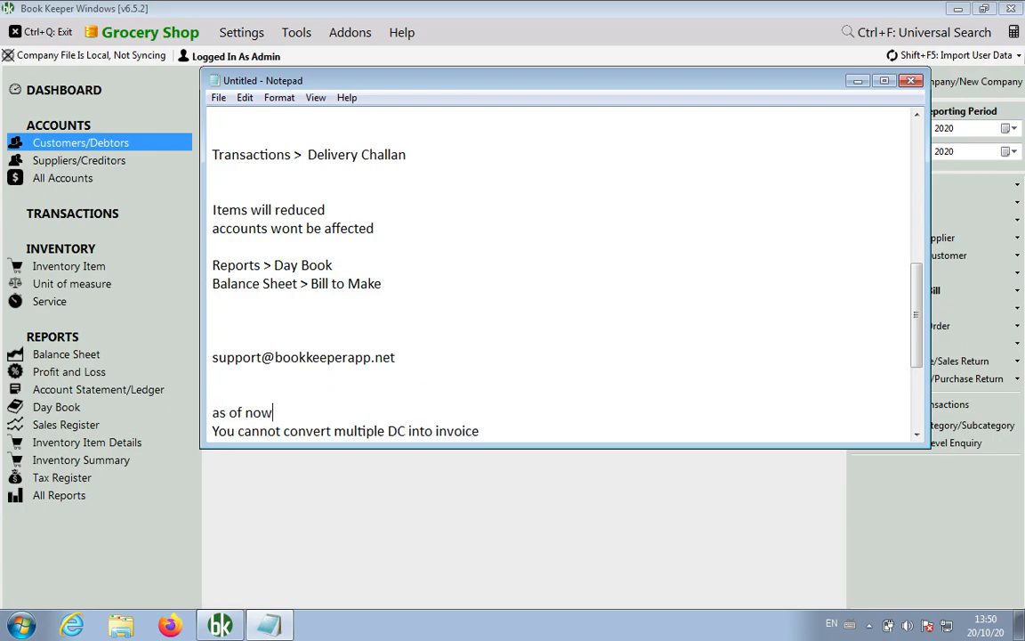
key("Down")
key("Down")
key("Down")
key("Up")
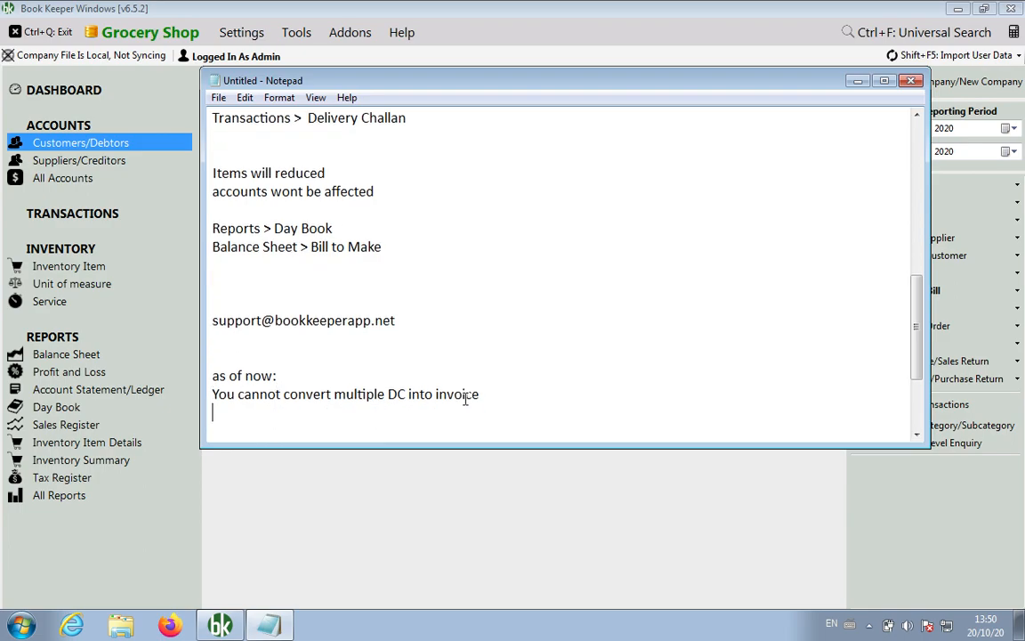
type("DC feature is available on")
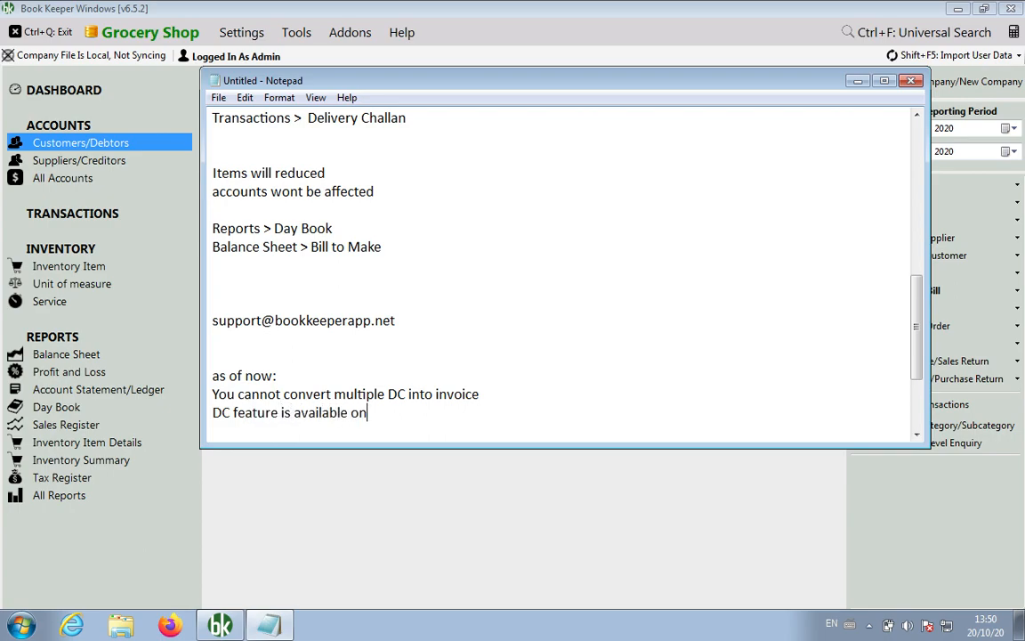
type("ly in BKW")
scroll(497, 248, "up", 10)
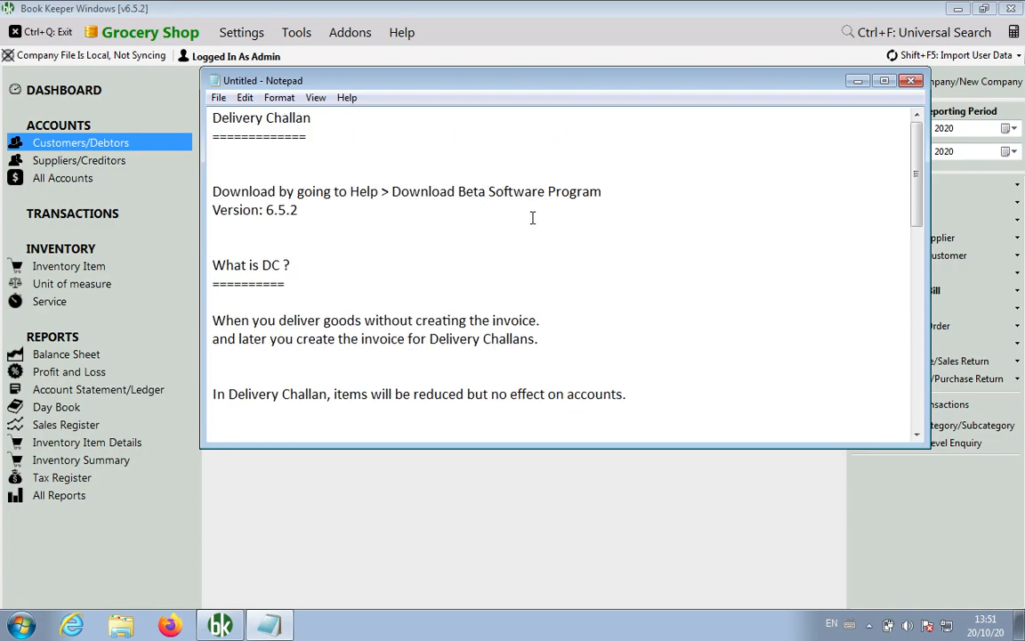